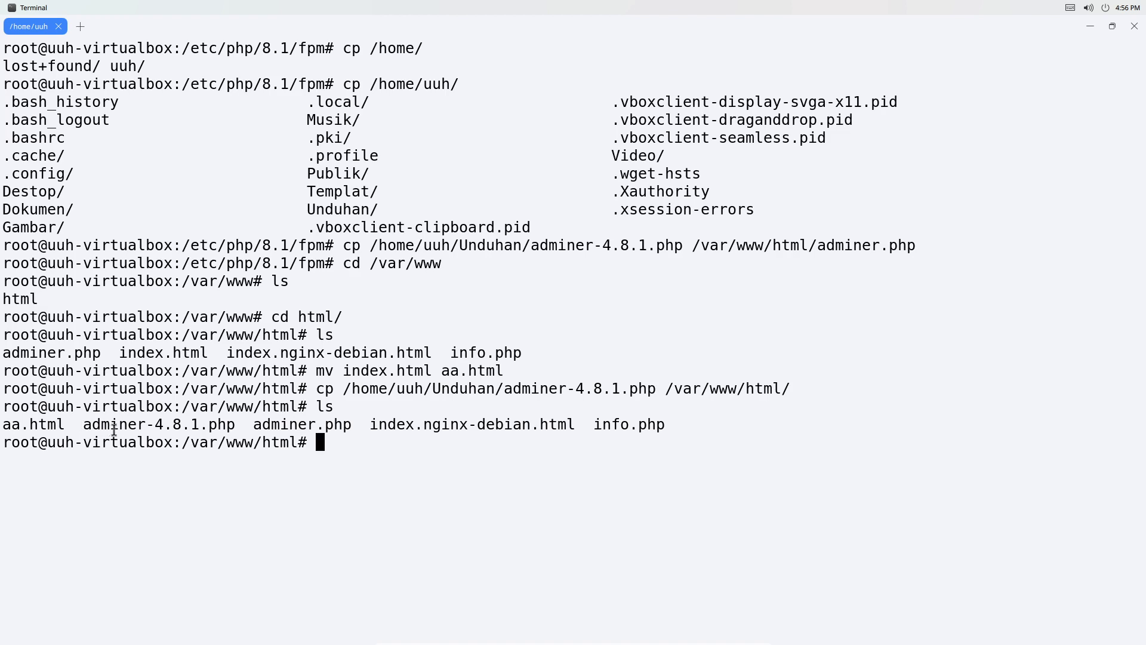
# Copy the adminer-4.8.1.php file name and load localhost/adminer-4.8.1.php in the 502 Bad Gateway tab.
pyautogui.rightClick(228, 424)
pyautogui.click(234, 435)
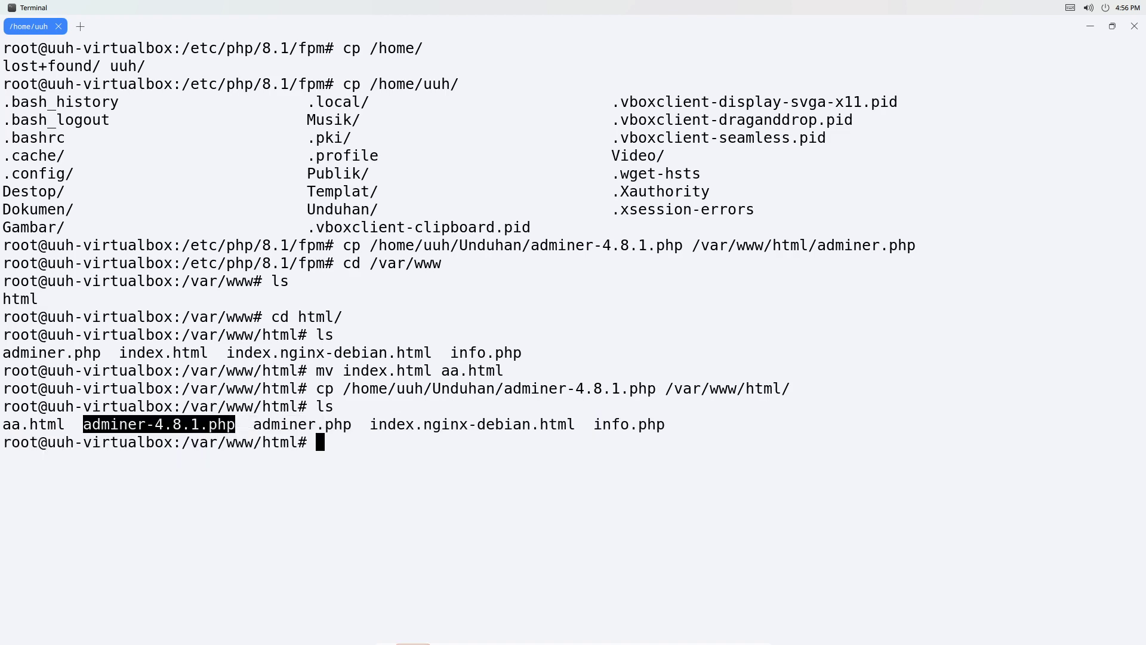
pyautogui.click(528, 627)
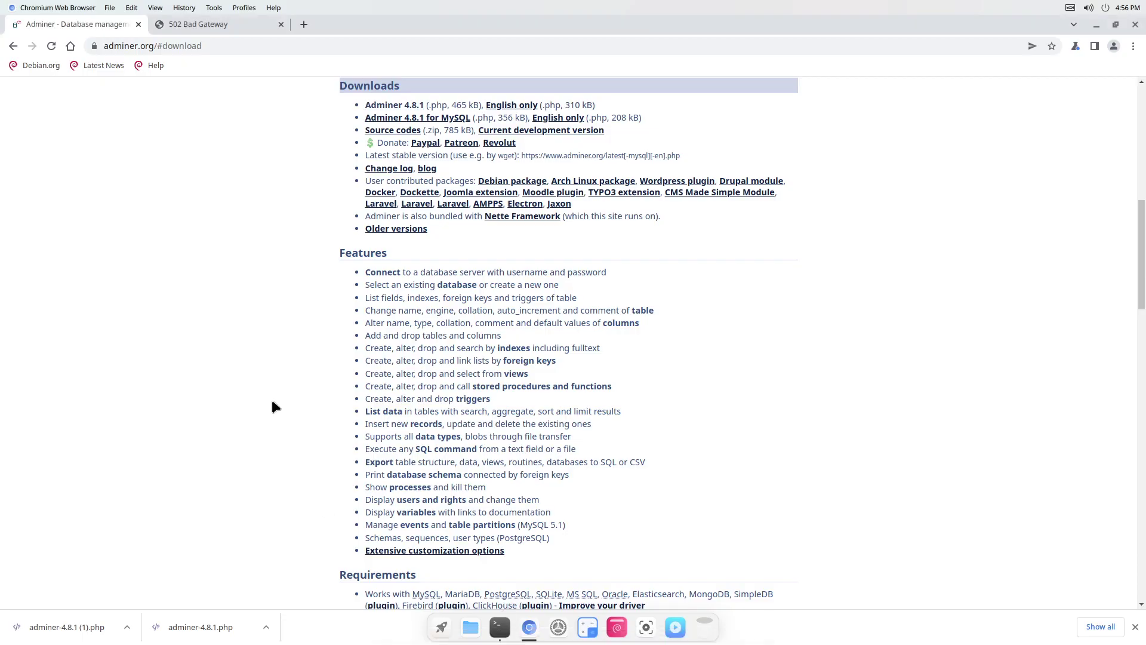
pyautogui.click(207, 27)
pyautogui.moveTo(148, 46); pyautogui.dragTo(224, 51)
pyautogui.press('BackSpace')
pyautogui.press('BackSpace')
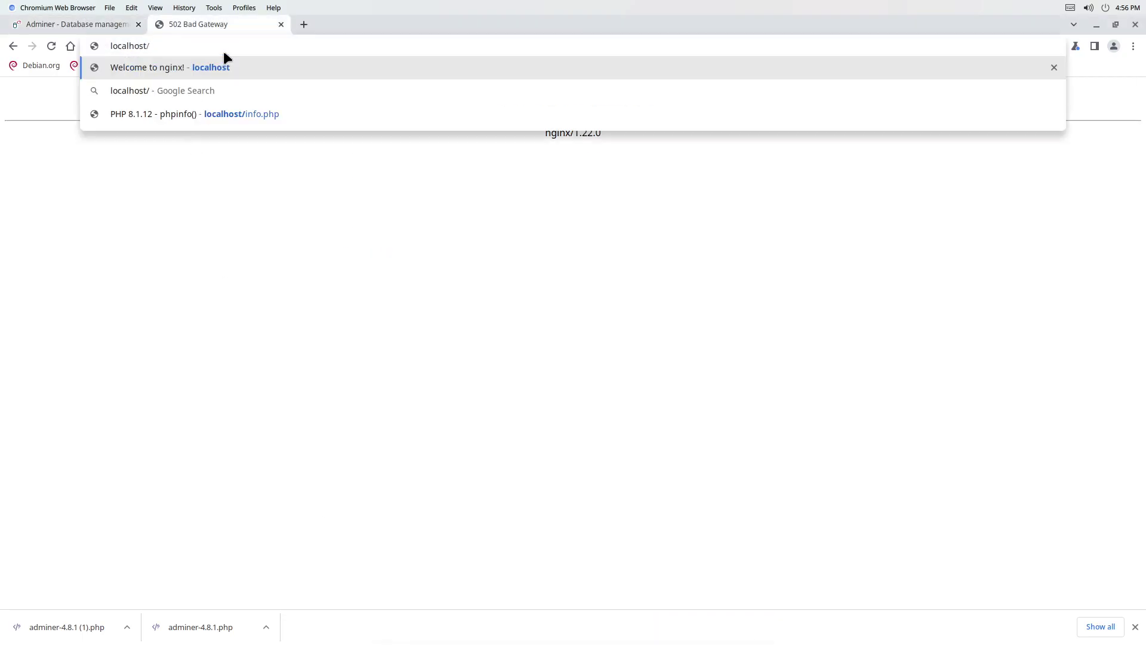
pyautogui.hotkey('ctrl', 'v')
pyautogui.press('Return')
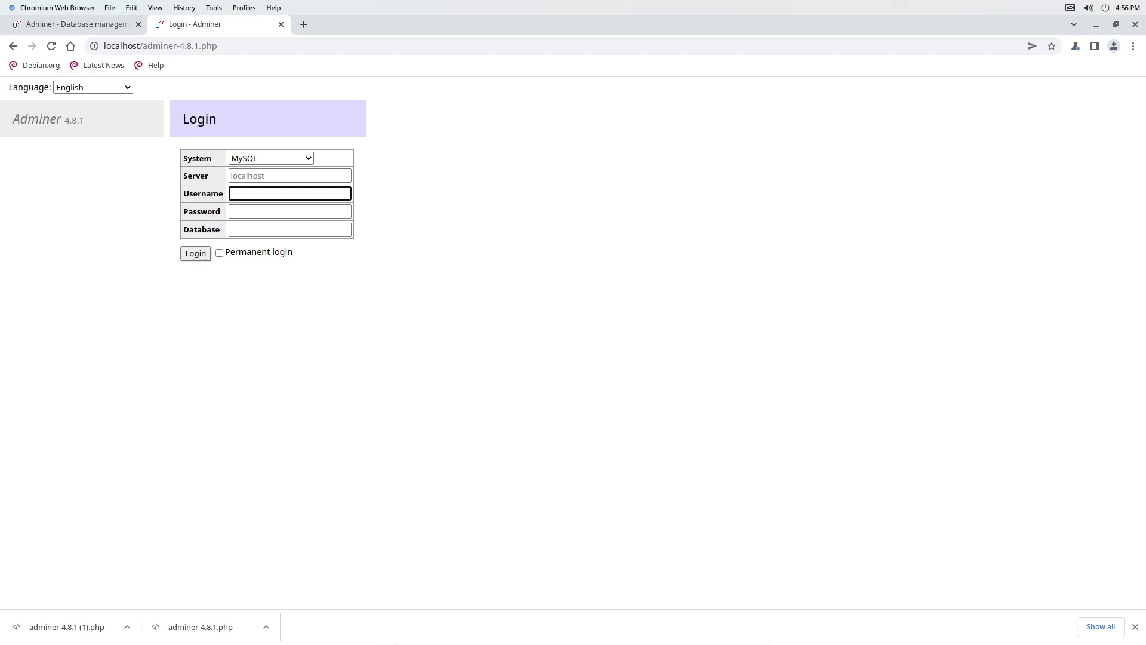
pyautogui.moveTo(508, 641)
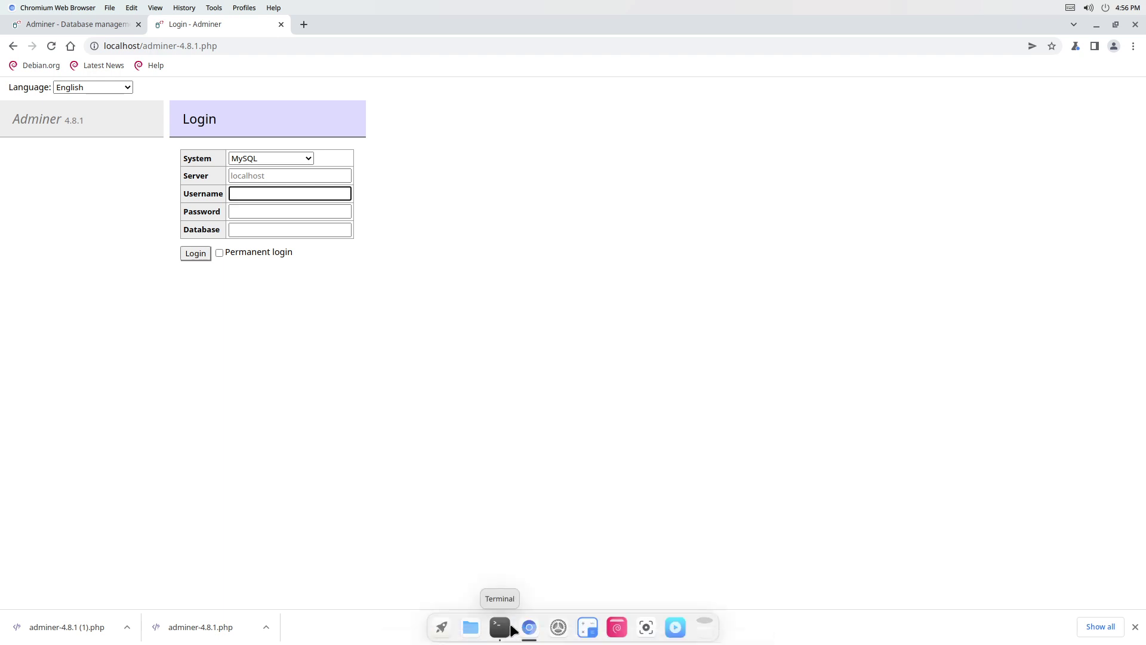
# Delete the old adminer.php from /var/www/html with rm.
pyautogui.click(500, 627)
pyautogui.click(432, 451)
pyautogui.write('rm adminer')
pyautogui.press('Return')
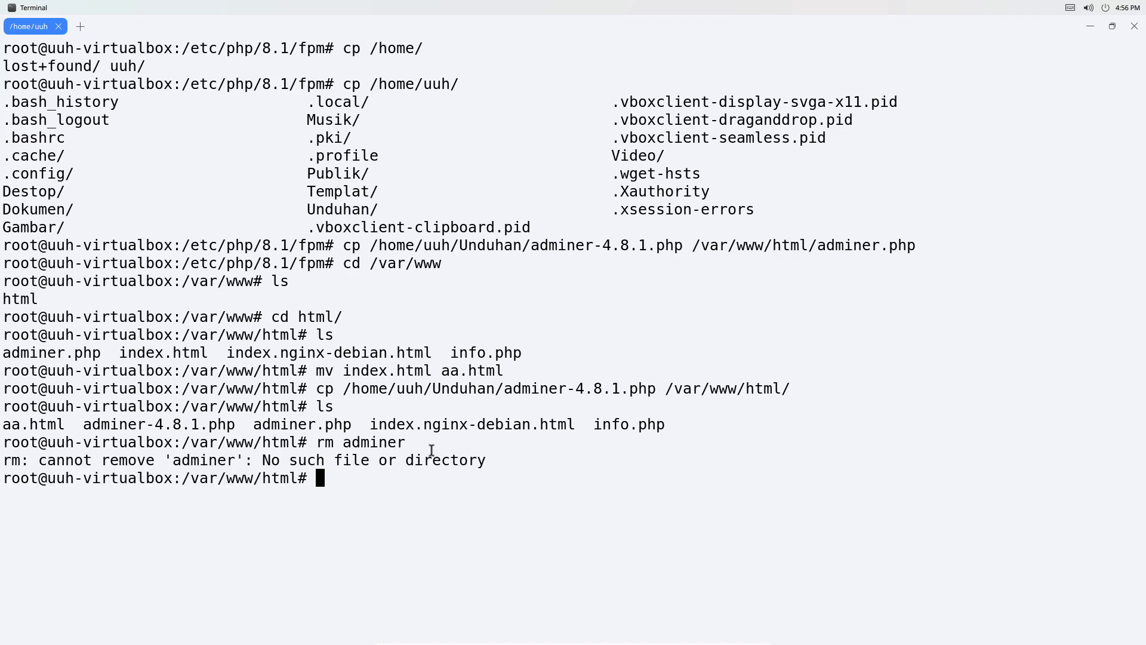
pyautogui.press('Up')
pyautogui.write('.php')
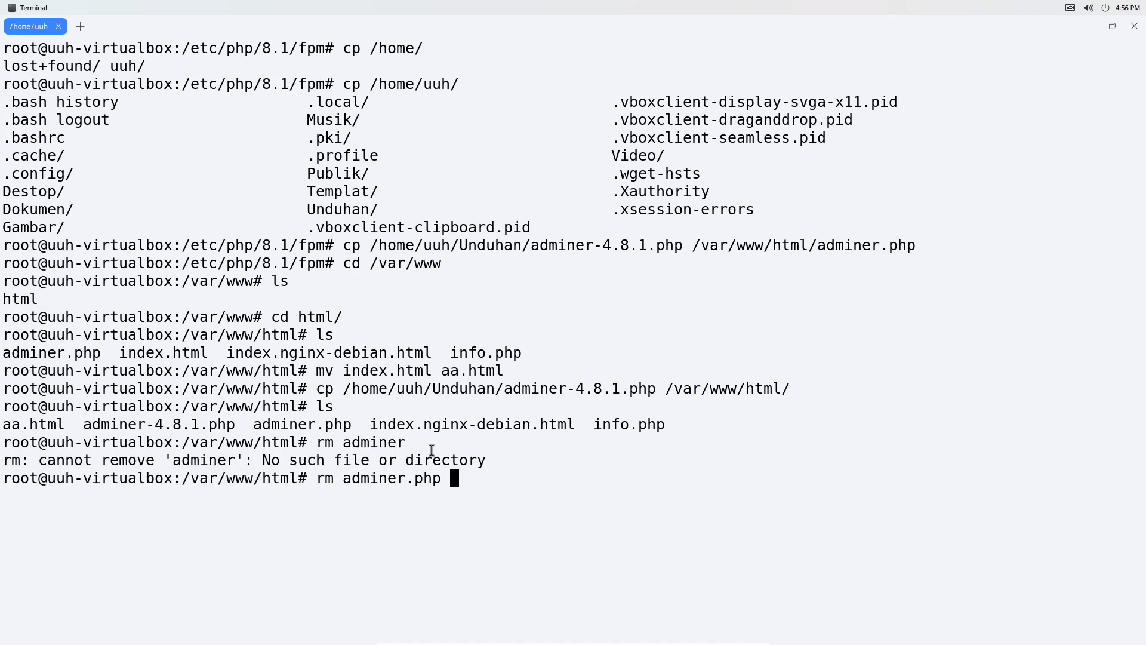
pyautogui.press('Return')
# Rename adminer-4.8.1.php to adminer.php with mv and Tab completion.
pyautogui.write('MV AD')
pyautogui.press('BackSpace')
pyautogui.press('BackSpace')
pyautogui.press('BackSpace')
pyautogui.press('BackSpace')
pyautogui.press('BackSpace')
pyautogui.write('mv ad')
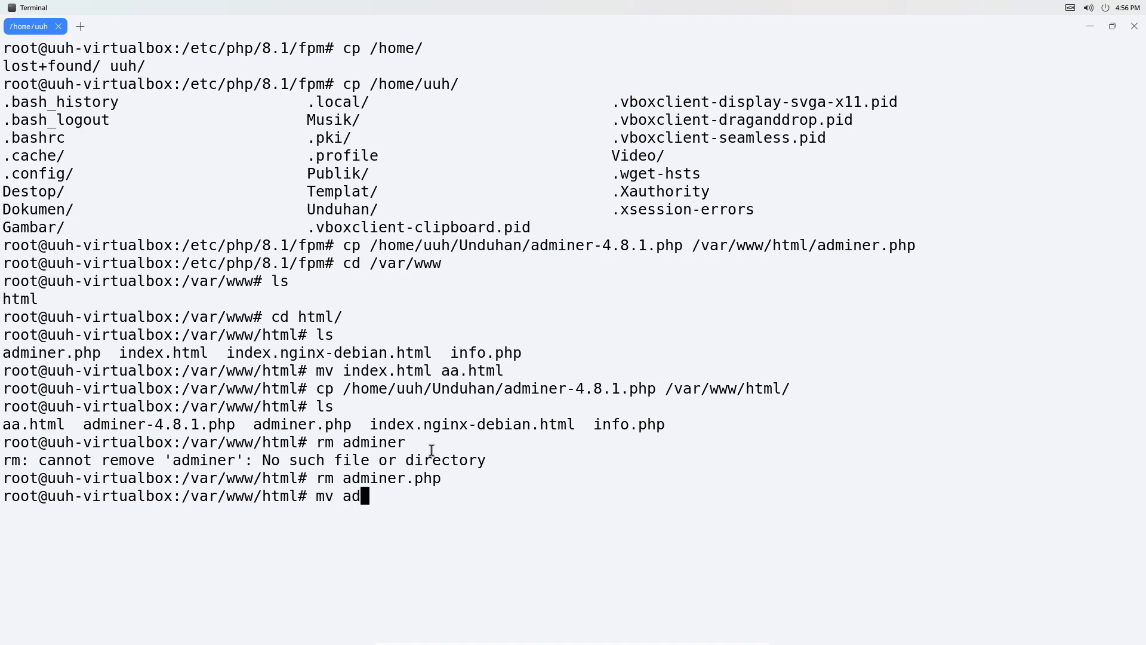
pyautogui.press('Tab')
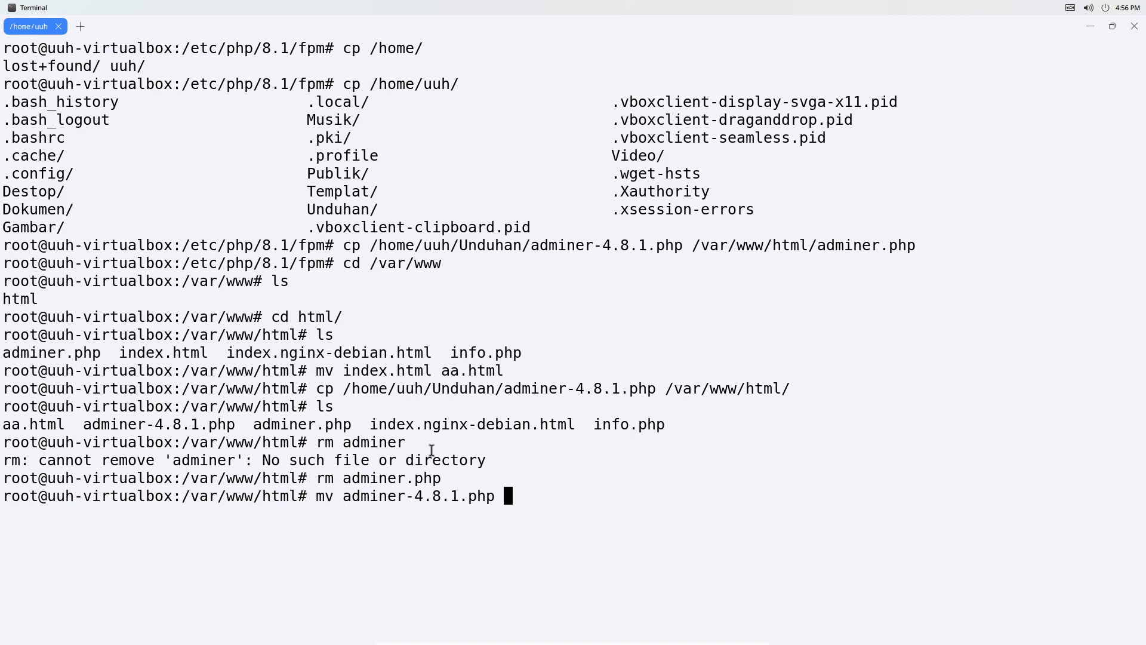
pyautogui.write('ad')
pyautogui.press('Tab')
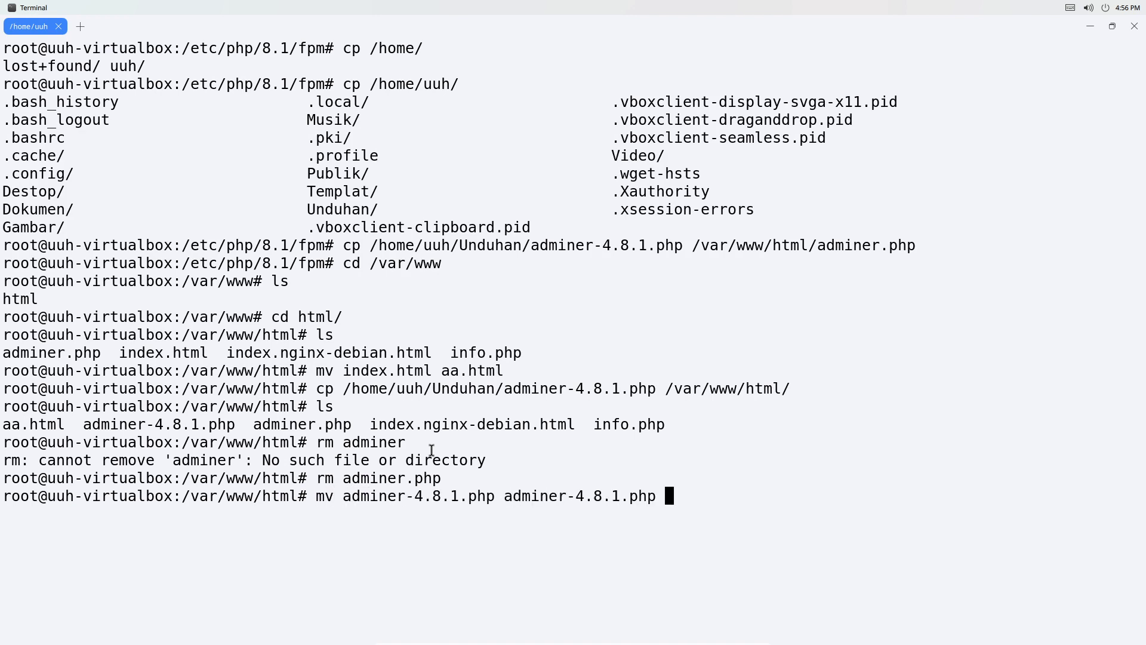
pyautogui.press('BackSpace')
pyautogui.press('BackSpace')
pyautogui.press('BackSpace')
pyautogui.press('BackSpace')
pyautogui.press('BackSpace')
pyautogui.press('BackSpace')
pyautogui.press('BackSpace')
pyautogui.press('BackSpace')
pyautogui.press('BackSpace')
pyautogui.press('BackSpace')
pyautogui.press('BackSpace')
pyautogui.write('.php')
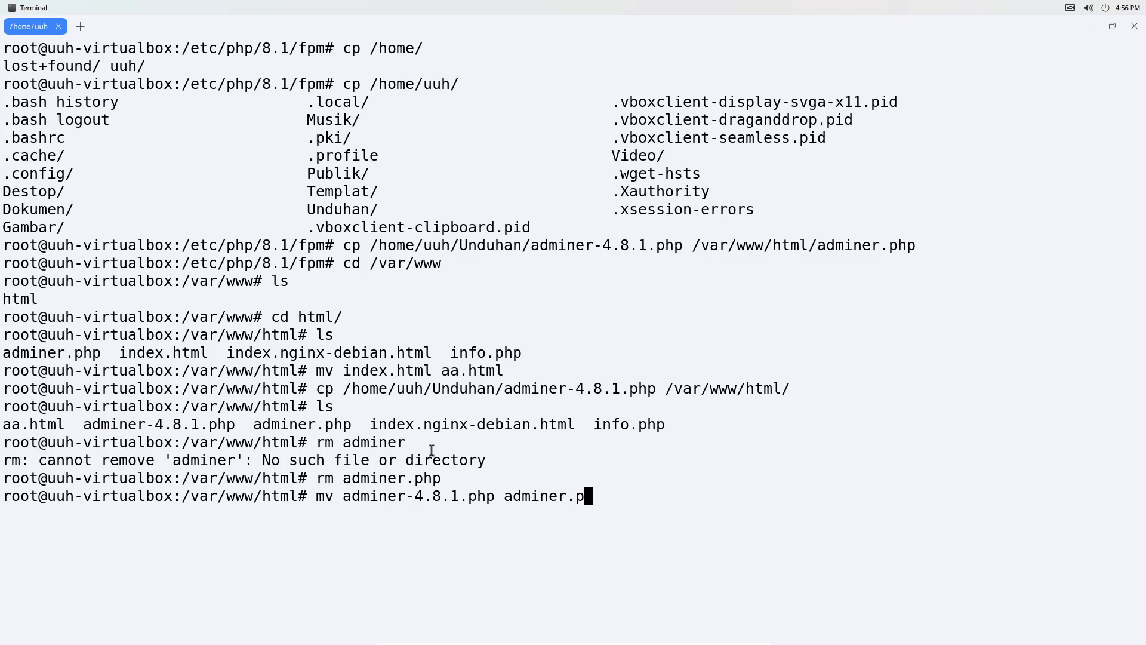
pyautogui.press('Return')
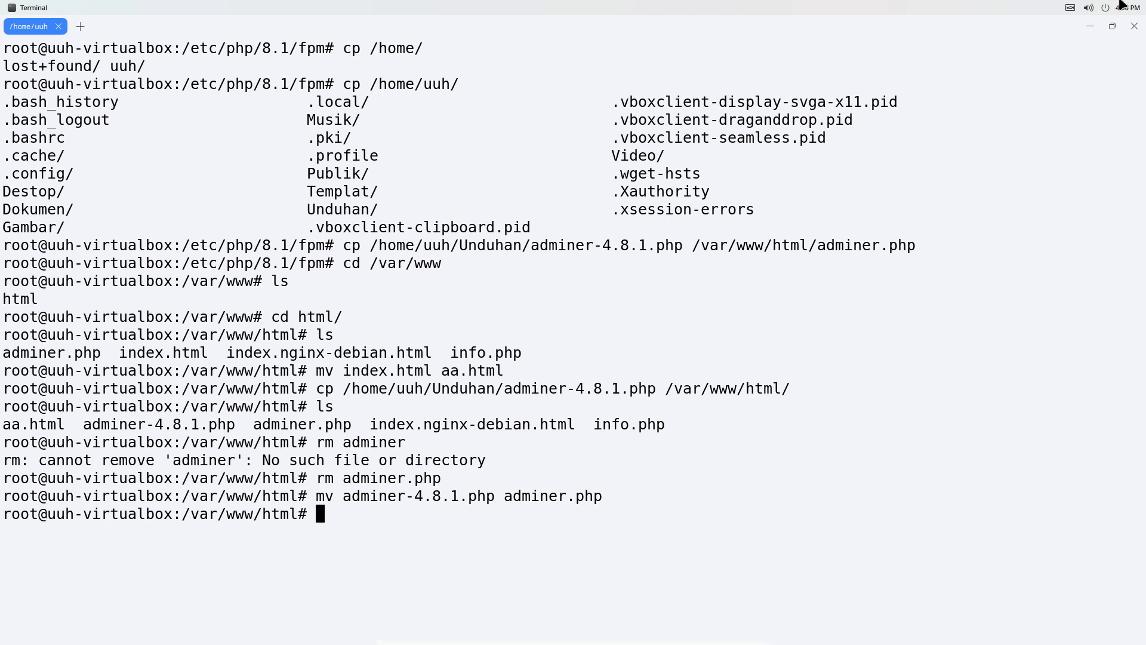
# Change the address from adminer-4.8.1.php to localhost/adminer.php and load it.
pyautogui.click(1090, 26)
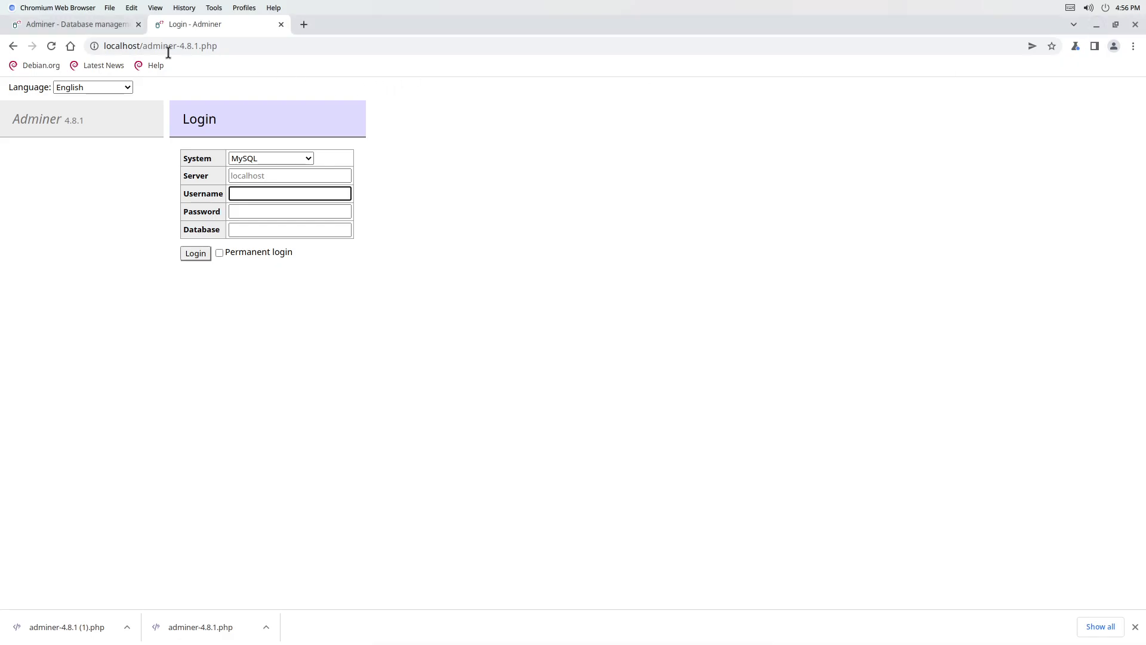
pyautogui.moveTo(177, 46); pyautogui.dragTo(203, 46)
pyautogui.click(220, 51)
pyautogui.press('BackSpace')
pyautogui.press('BackSpace')
pyautogui.press('BackSpace')
pyautogui.press('BackSpace')
pyautogui.press('BackSpace')
pyautogui.press('BackSpace')
pyautogui.press('BackSpace')
pyautogui.press('BackSpace')
pyautogui.press('BackSpace')
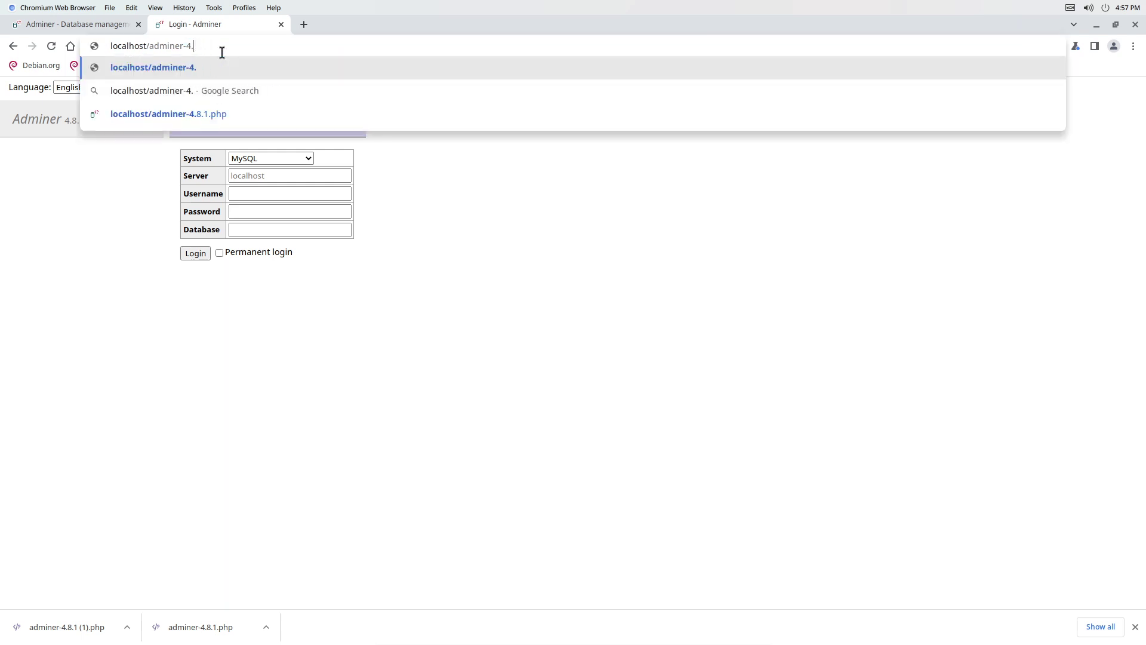
pyautogui.press('BackSpace')
pyautogui.write('.php')
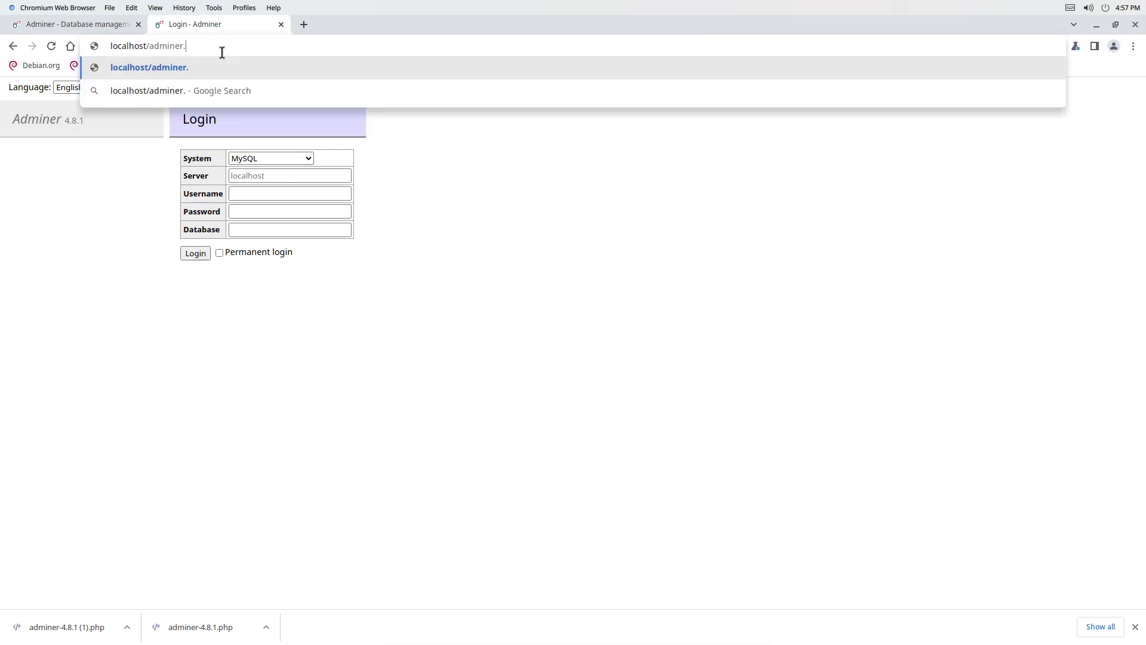
pyautogui.press('Return')
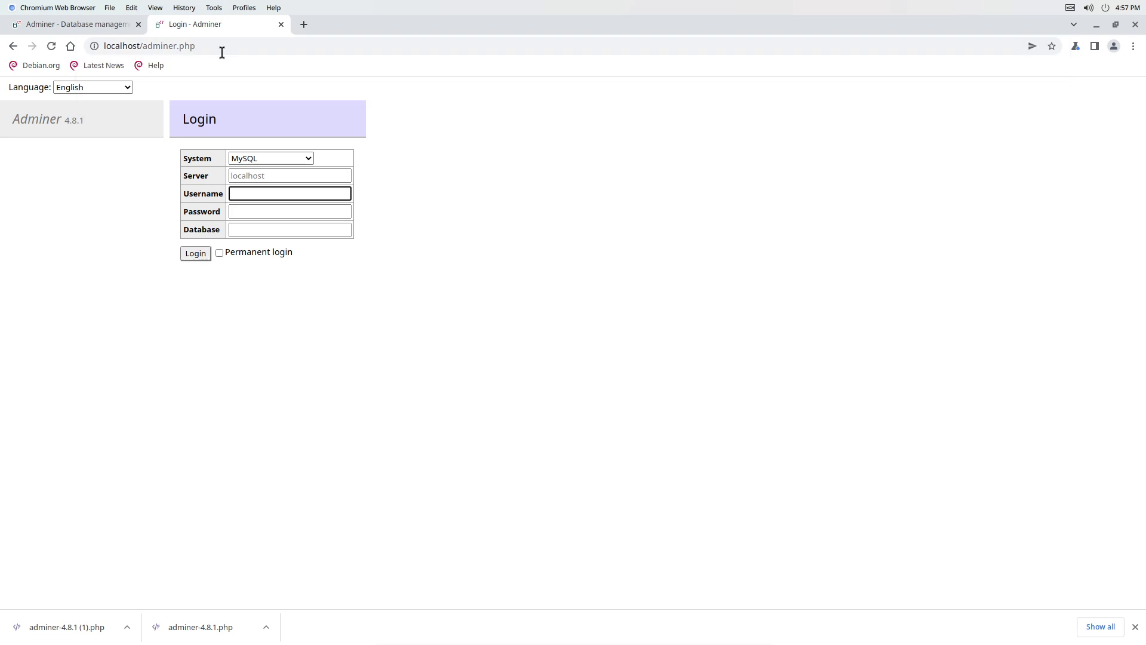
pyautogui.click(142, 25)
# Close the adminer.org tab, try a MySQL login as root, then retype the account password after access is denied.
pyautogui.click(138, 24)
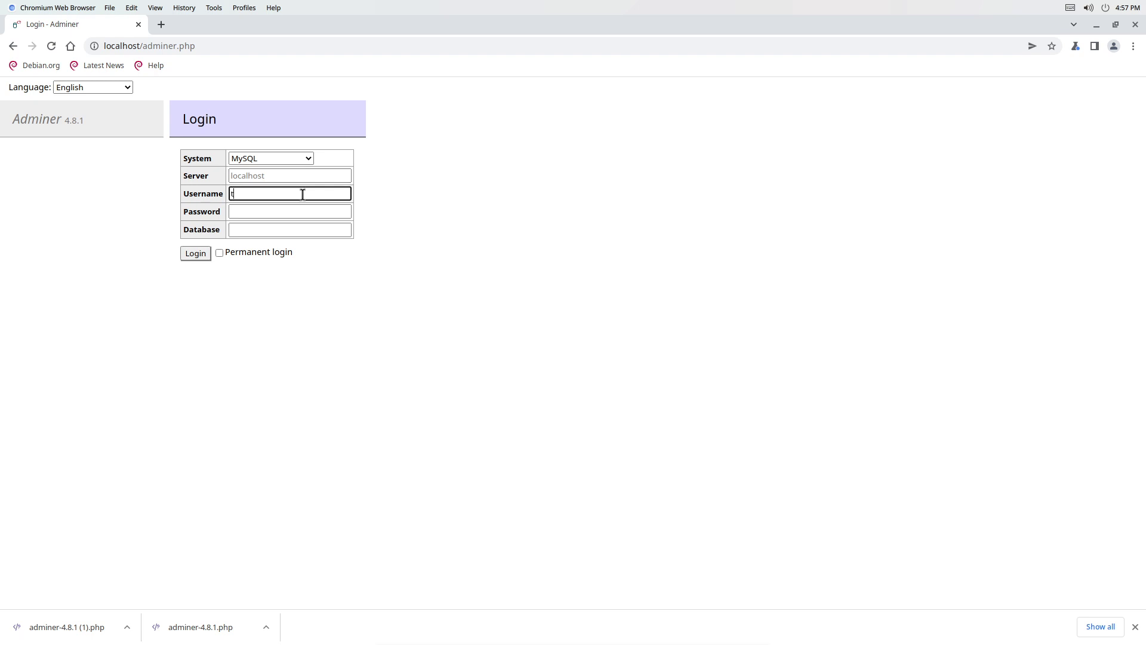
pyautogui.write('roo')
pyautogui.click(289, 216)
pyautogui.write('•••••••••')
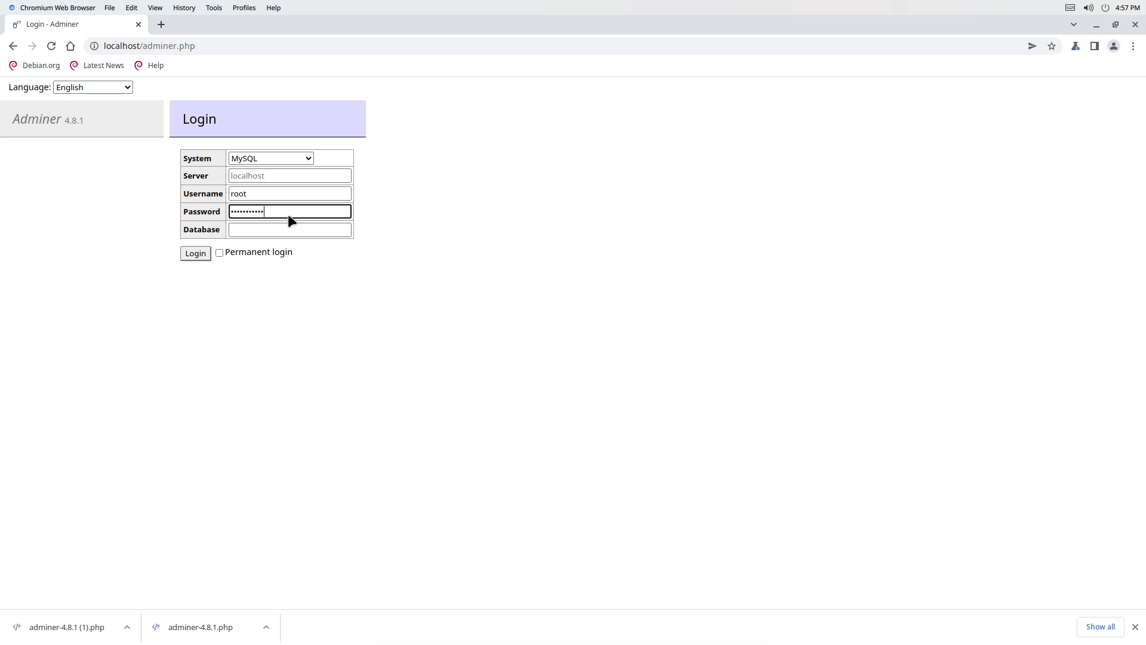
pyautogui.press('Return')
pyautogui.click(289, 240)
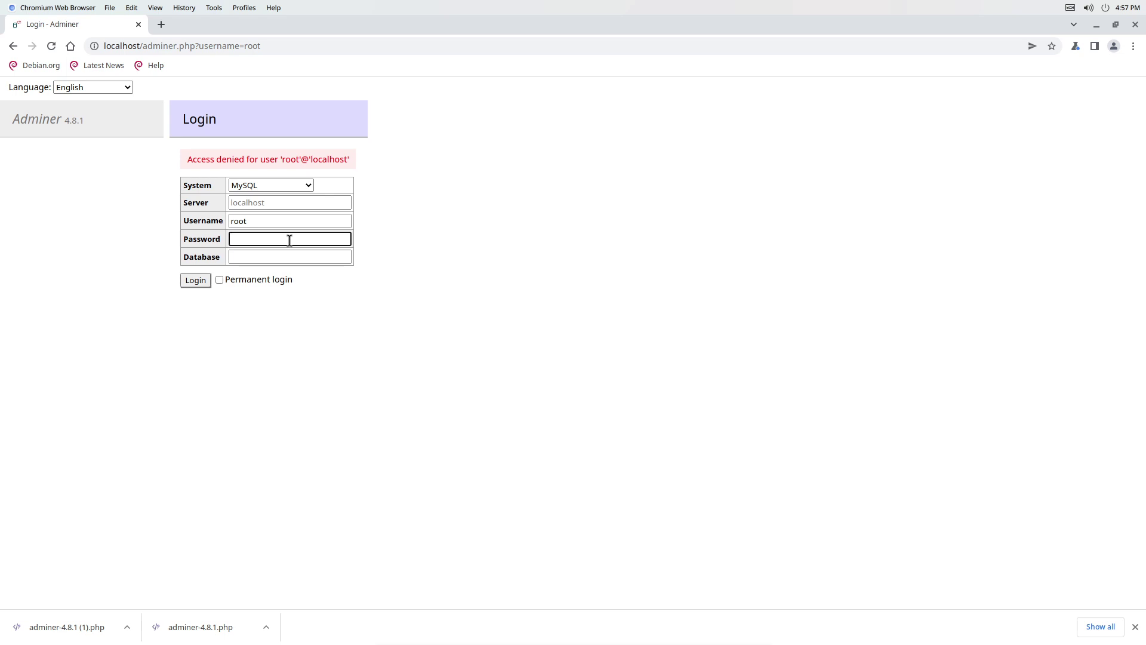
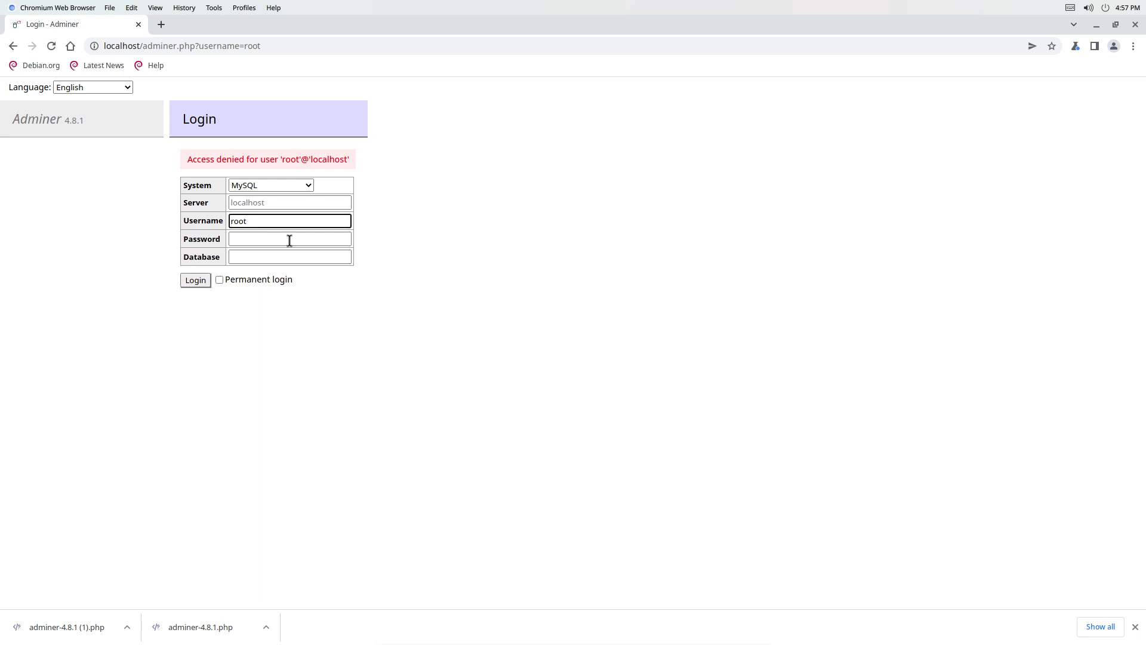
# Enter the root password on the Adminer login form and submit it.
pyautogui.click(289, 240)
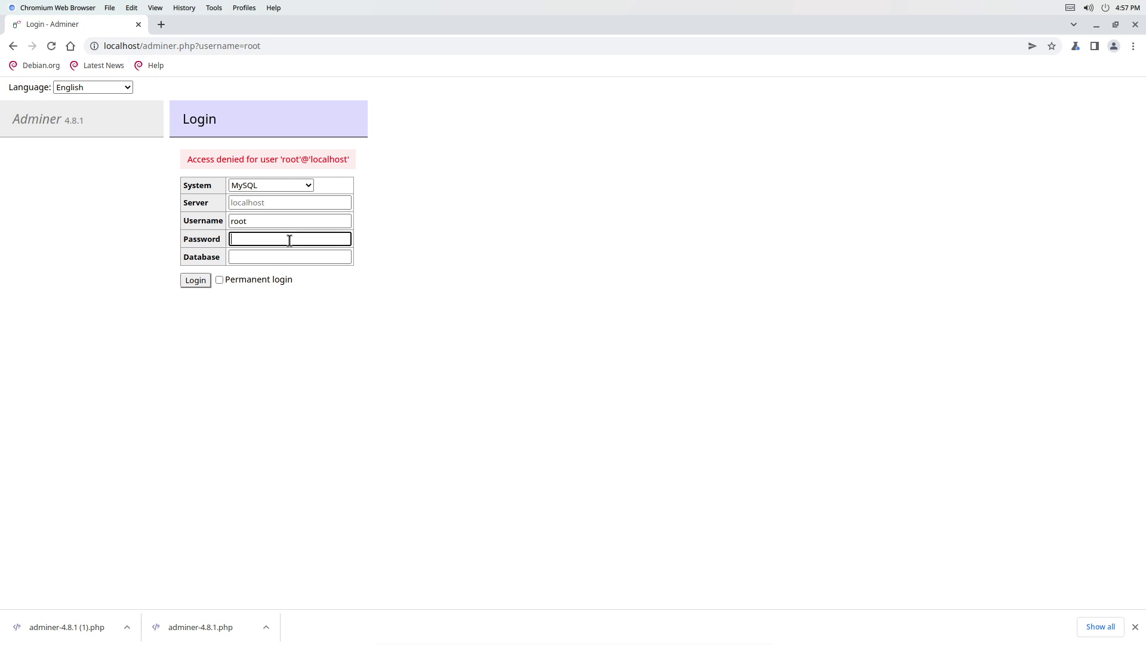
pyautogui.write('•••••••••')
pyautogui.press('Return')
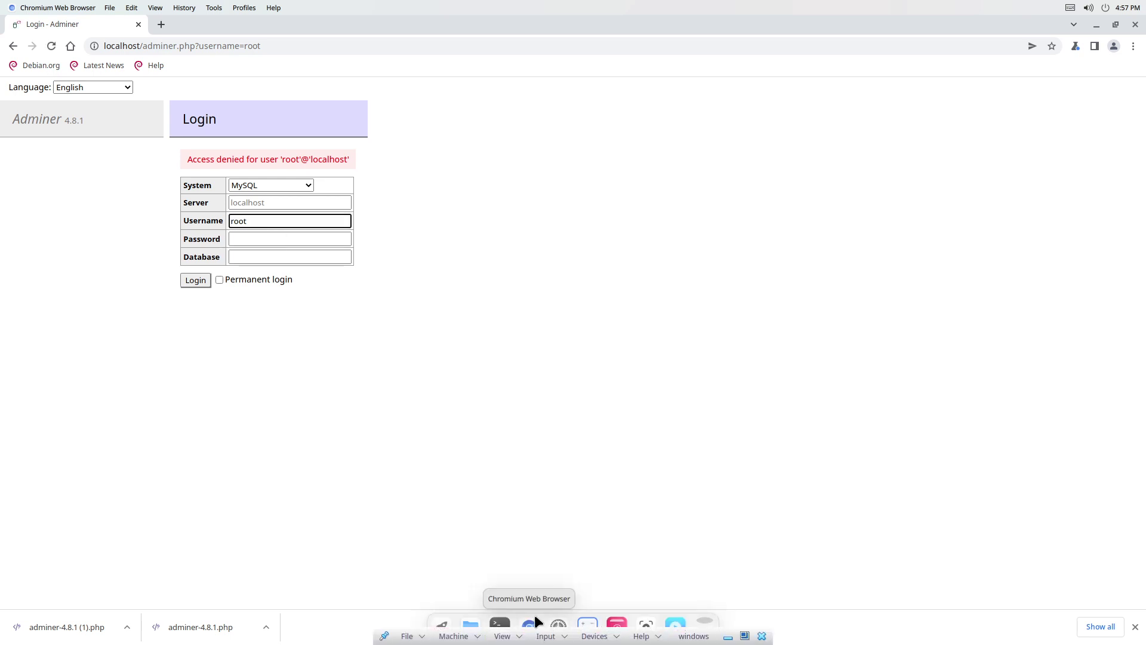
# In Terminal, clear the screen and log into MariaDB as root with mysql -u root -p.
pyautogui.click(501, 625)
pyautogui.write('clear')
pyautogui.press('Return')
pyautogui.write('m')
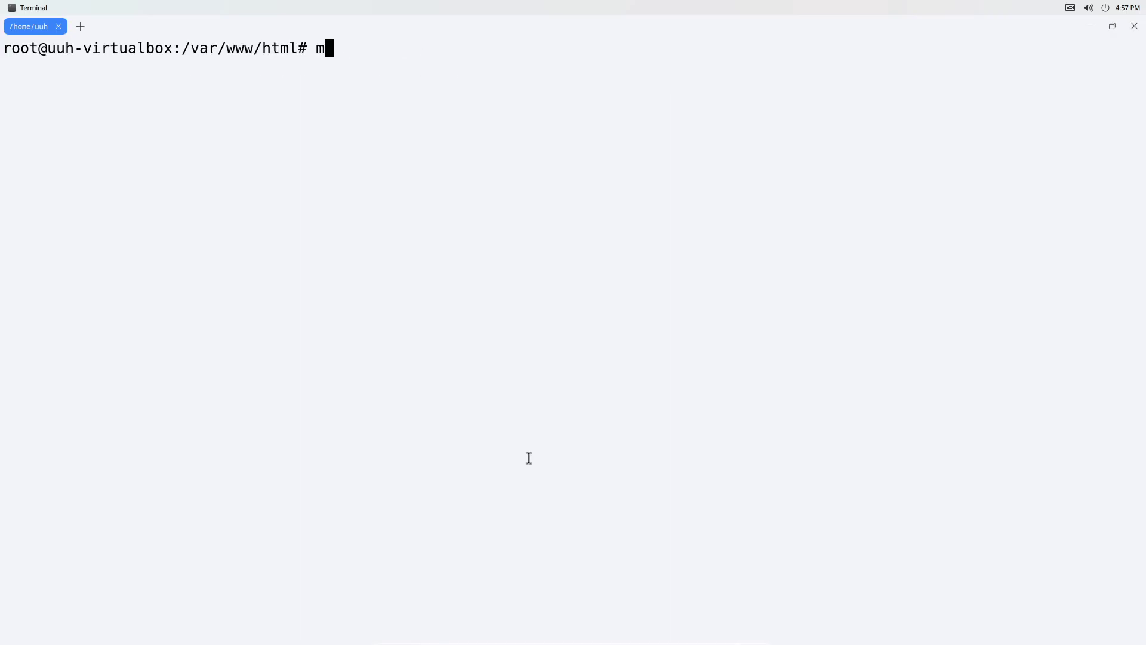
pyautogui.write('ysql -u root ')
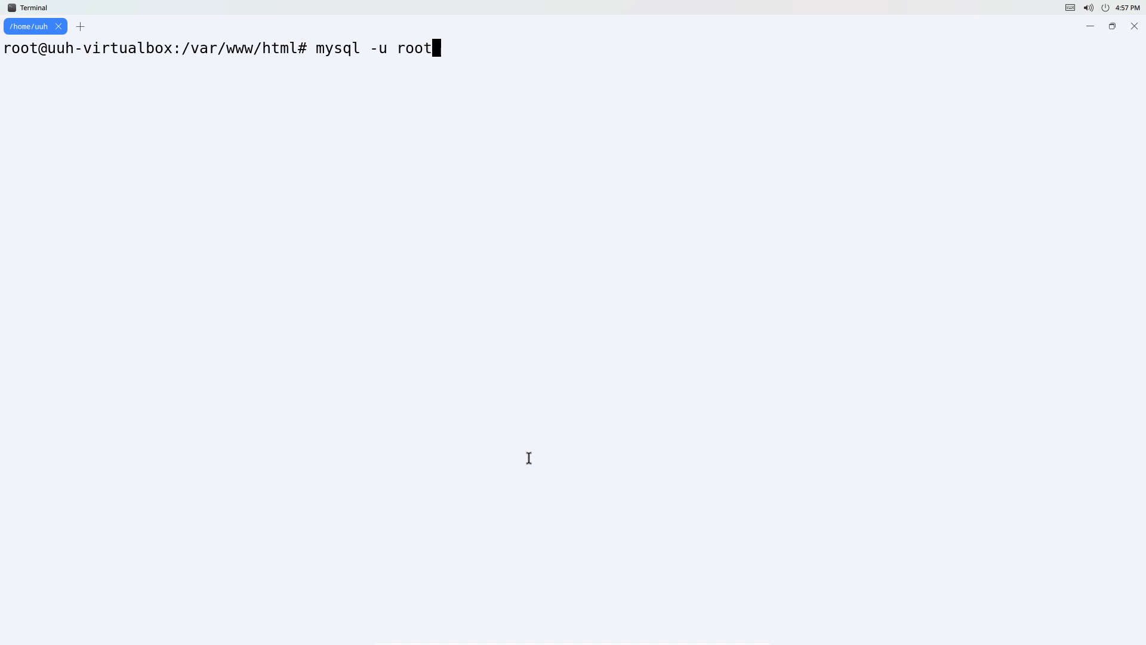
pyautogui.write('-p')
pyautogui.press('Return')
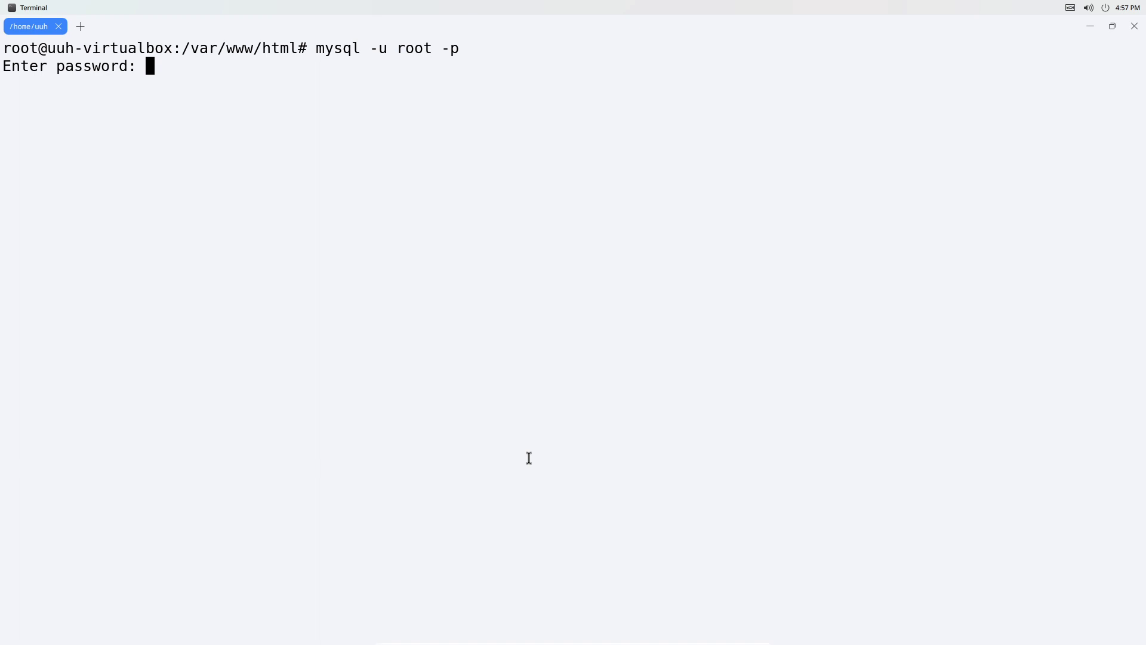
pyautogui.press('Return')
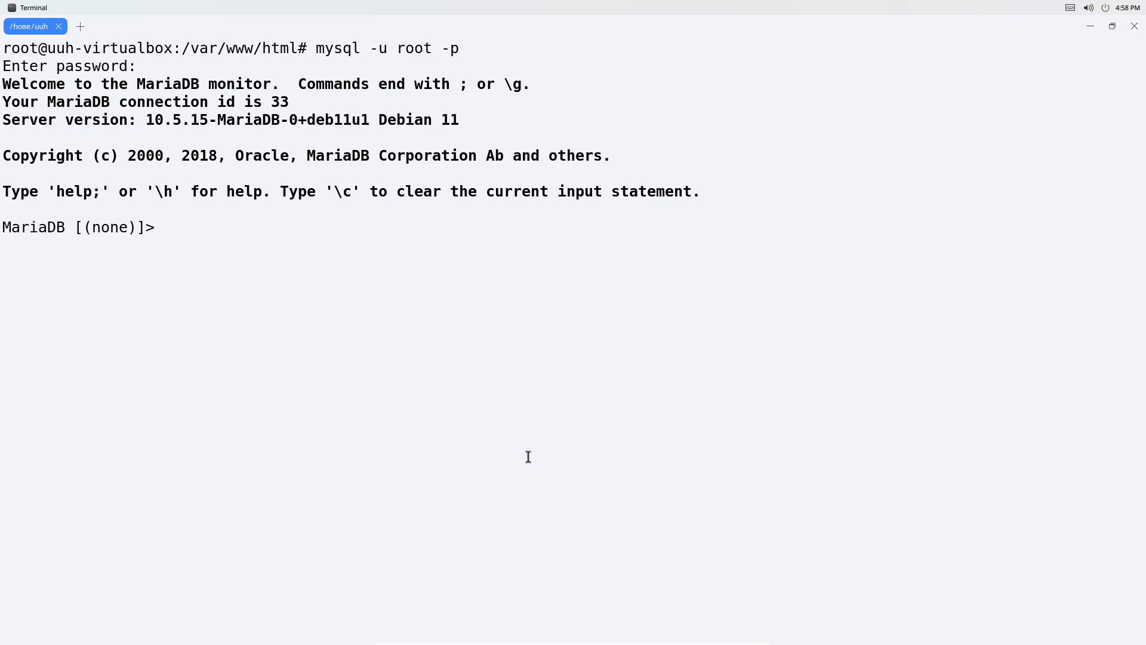
# Exit the MariaDB monitor, repeat the root login successfully, then minimize Terminal.
pyautogui.write('exit')
pyautogui.press('Return')
pyautogui.press('Up')
pyautogui.press('Return')
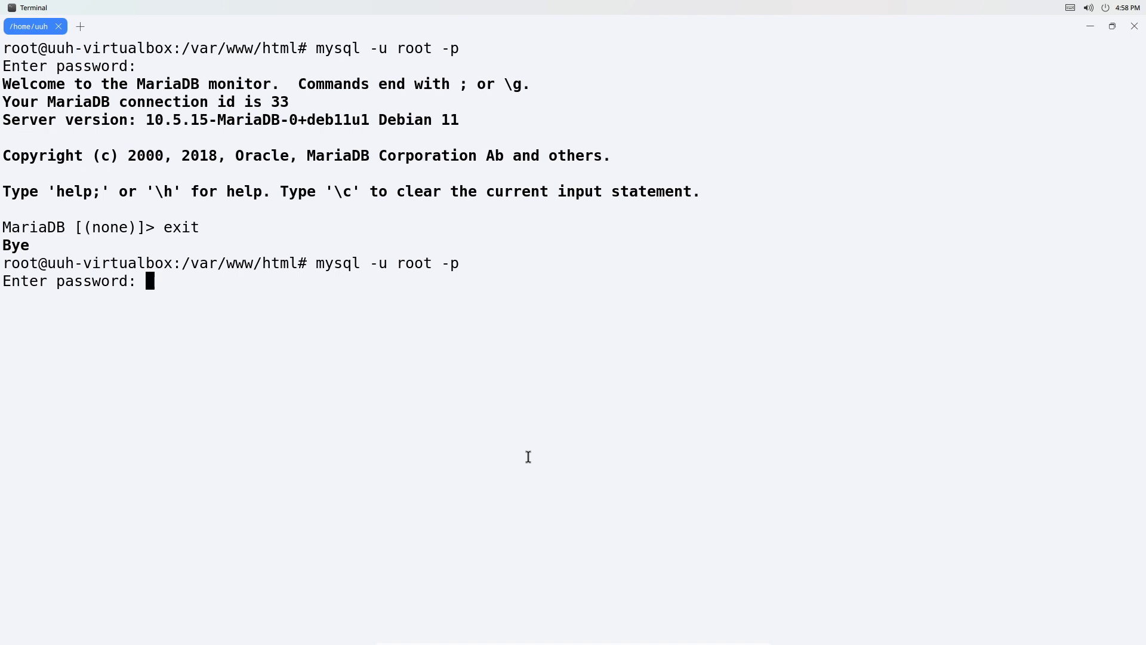
pyautogui.press('Return')
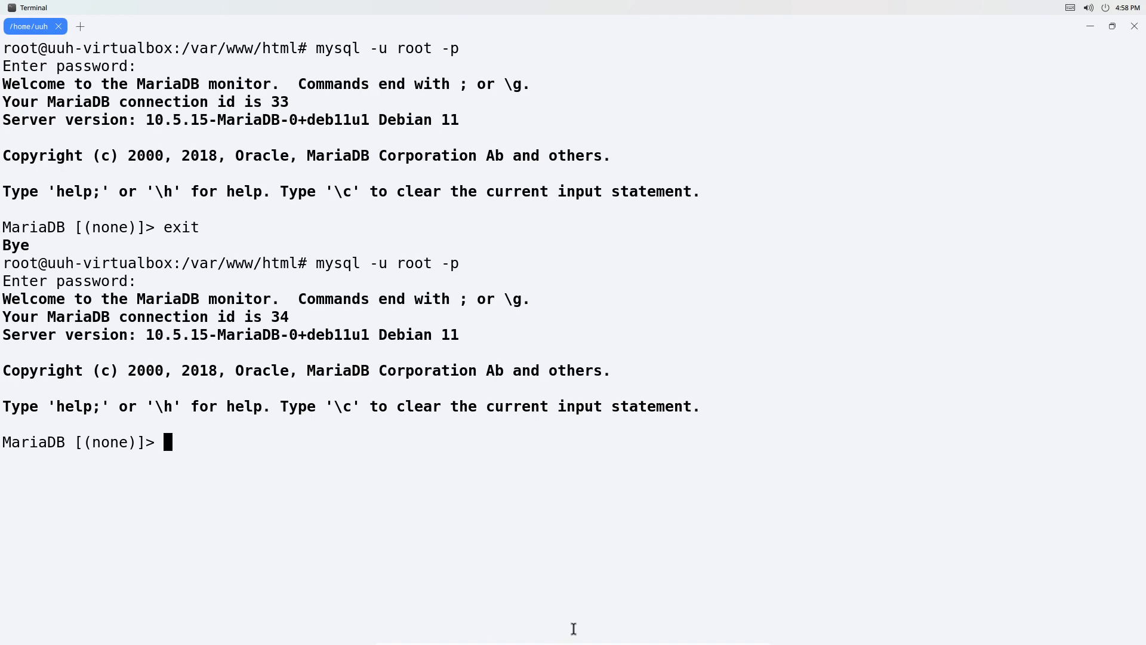
pyautogui.click(1087, 25)
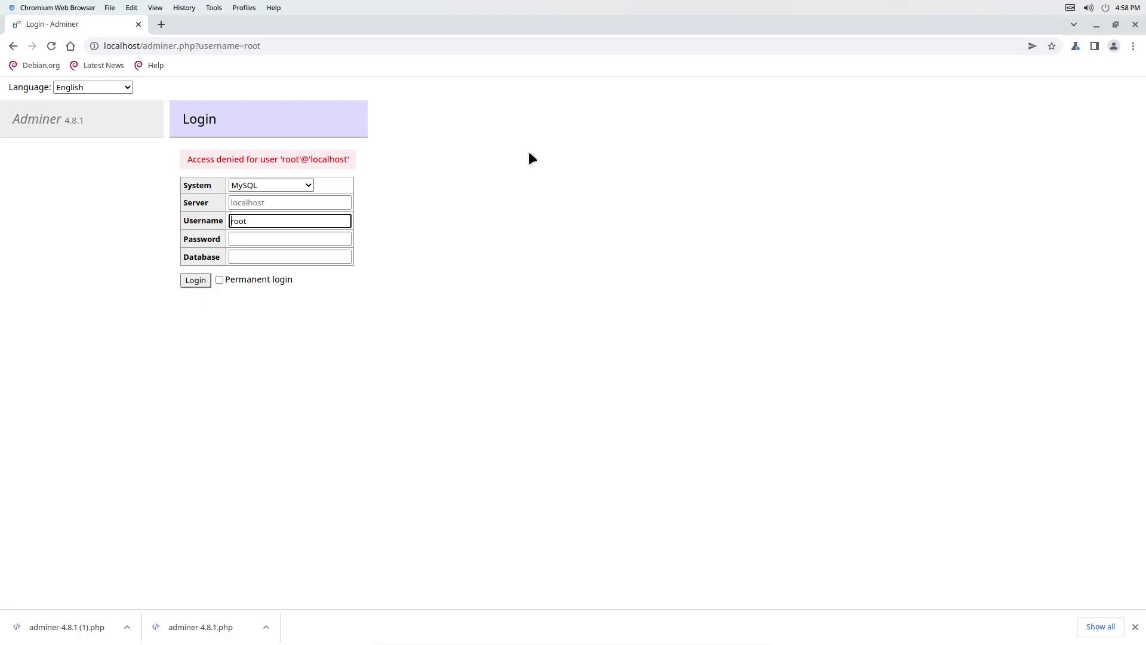
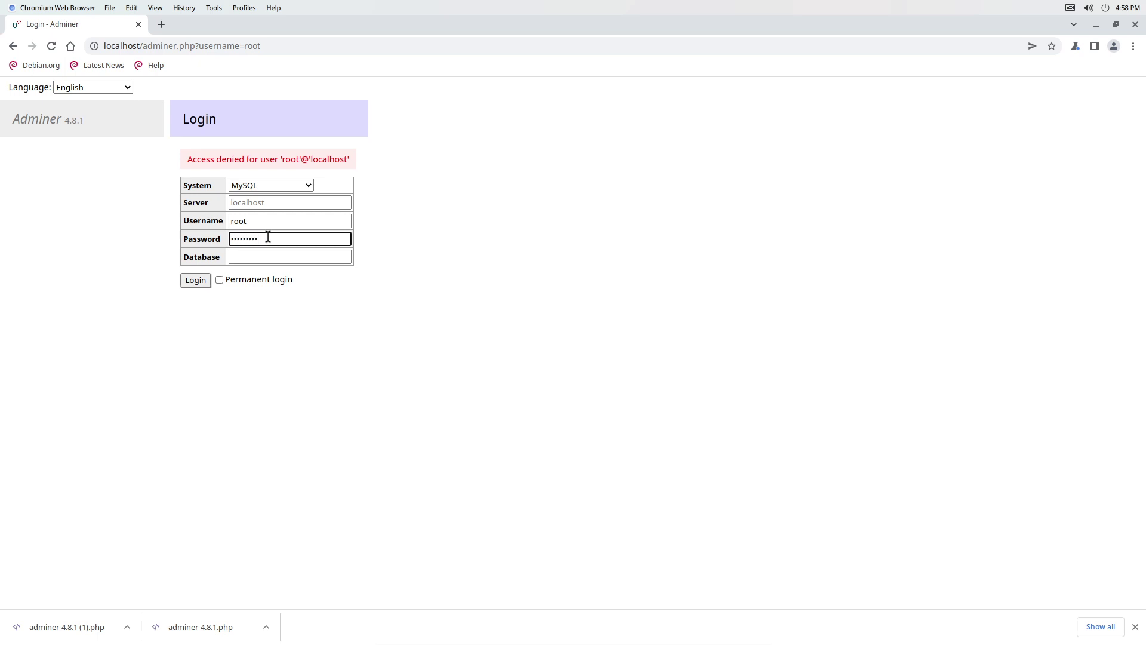
# Re-enter the root account's password in the Password field, keeping root as the username.
pyautogui.write('•••••••••')
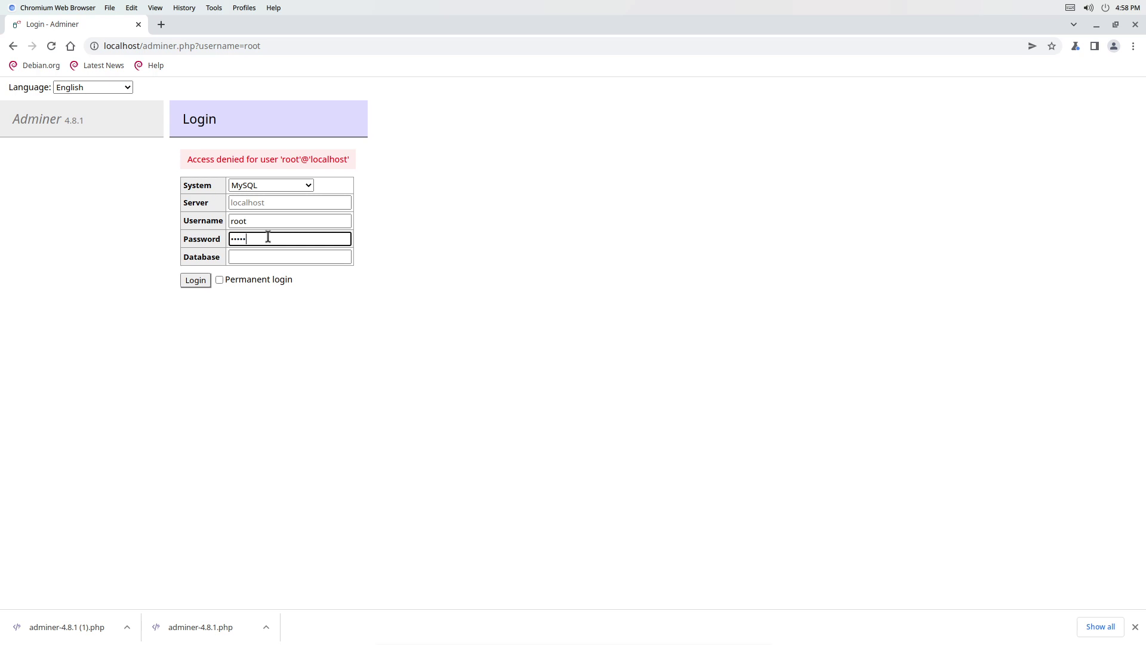
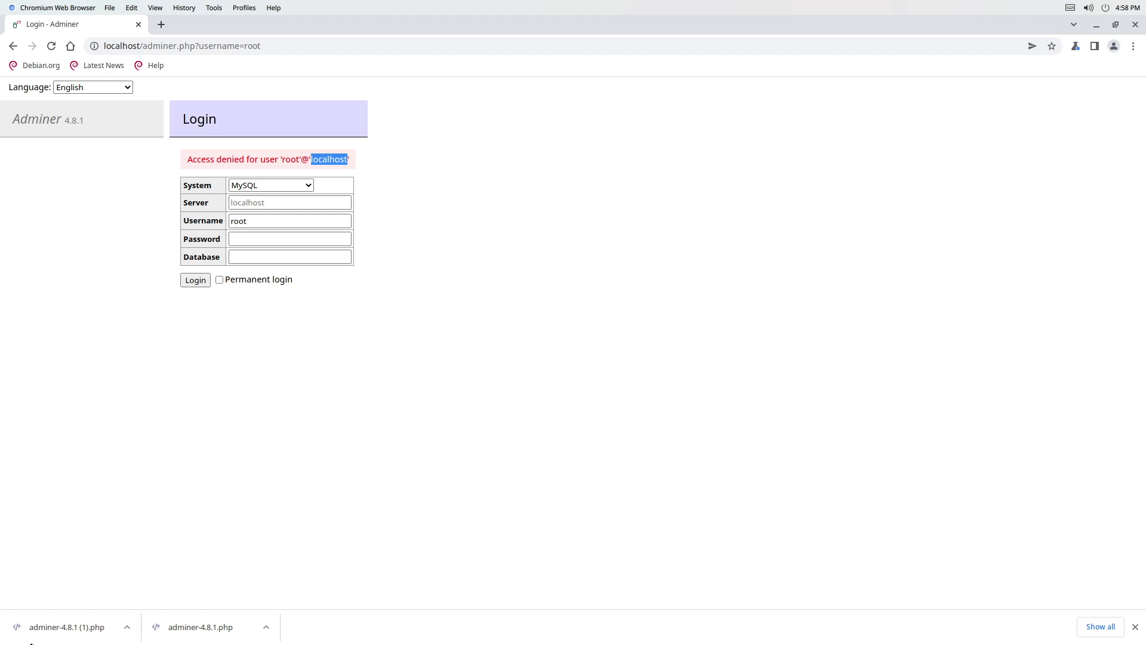
# Run 'create database db_web;' in the MariaDB monitor in Terminal.
pyautogui.moveTo(537, 643)
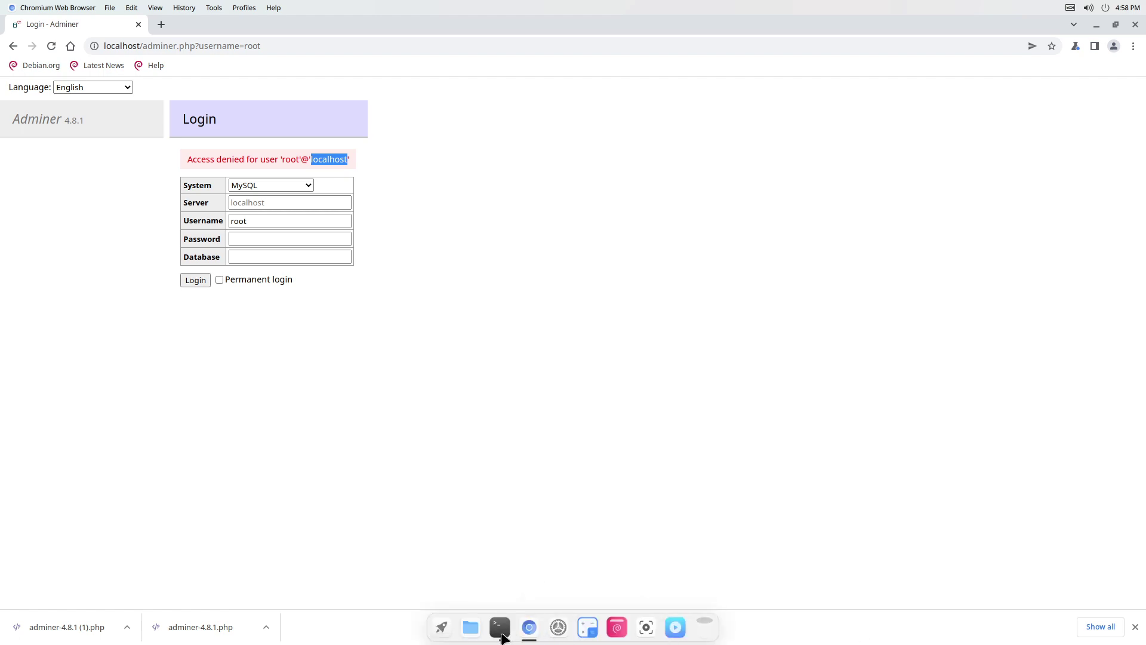
pyautogui.click(500, 628)
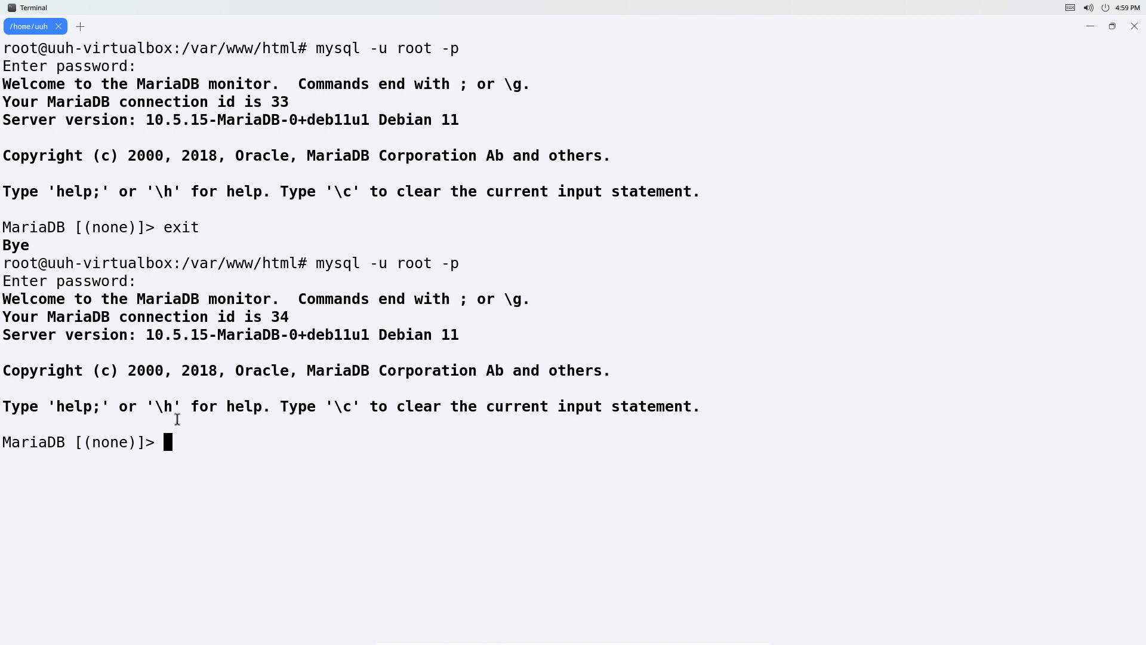
pyautogui.write('create data')
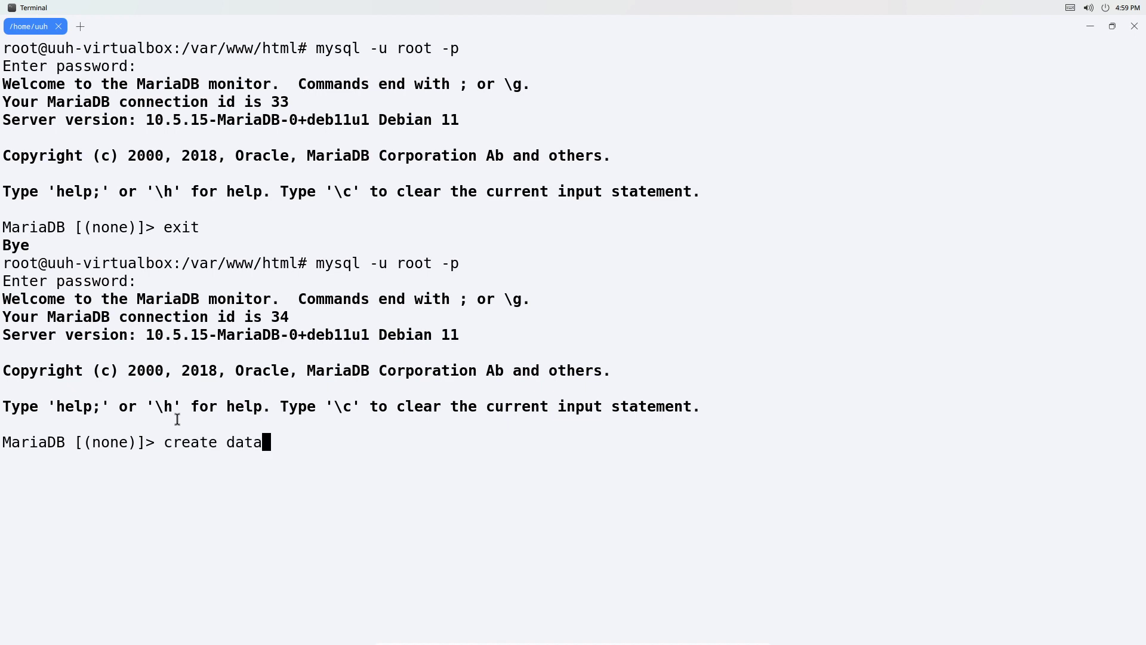
pyautogui.write('bes')
pyautogui.write('ase ')
pyautogui.write('db')
pyautogui.write('_web')
pyautogui.write(';')
pyautogui.press('Return')
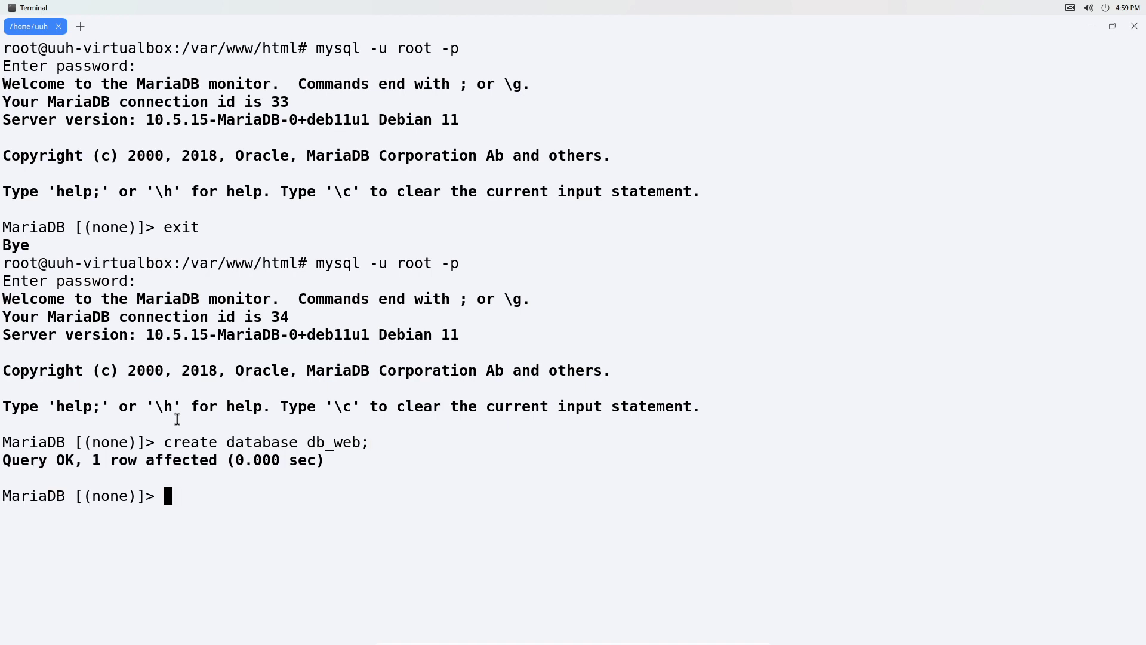
# Grant 'root'@'localhost' all privileges on db_web.* with grant option, identified by its password.
pyautogui.press('BackSpace')
pyautogui.press('BackSpace')
pyautogui.press('BackSpace')
pyautogui.press('BackSpace')
pyautogui.press('BackSpace')
pyautogui.press('BackSpace')
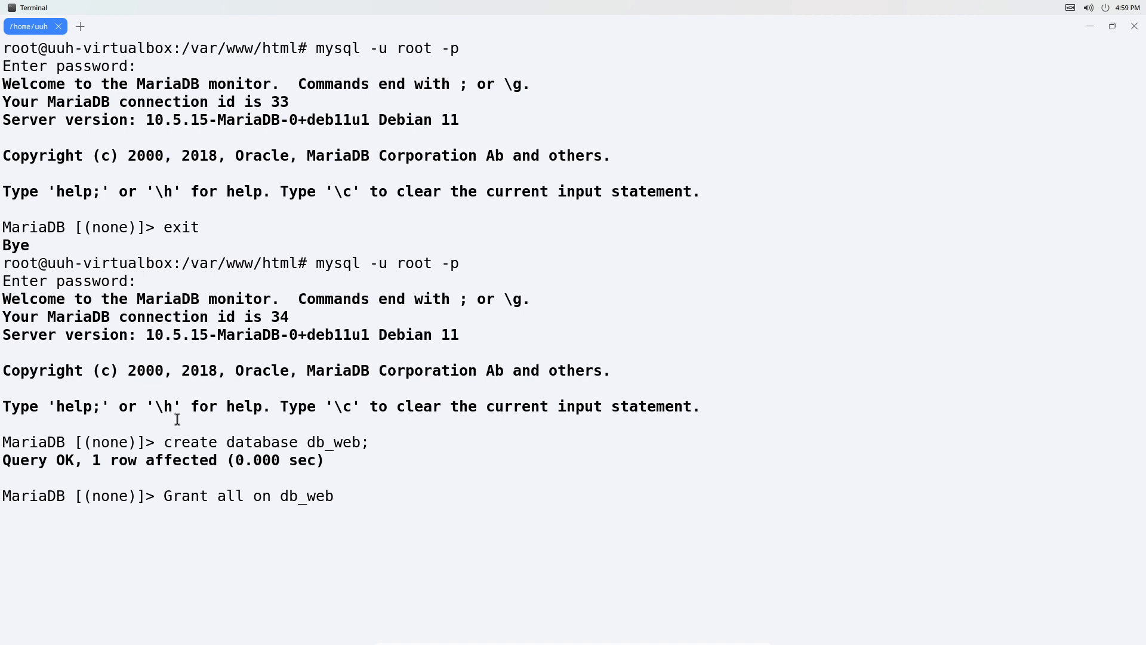
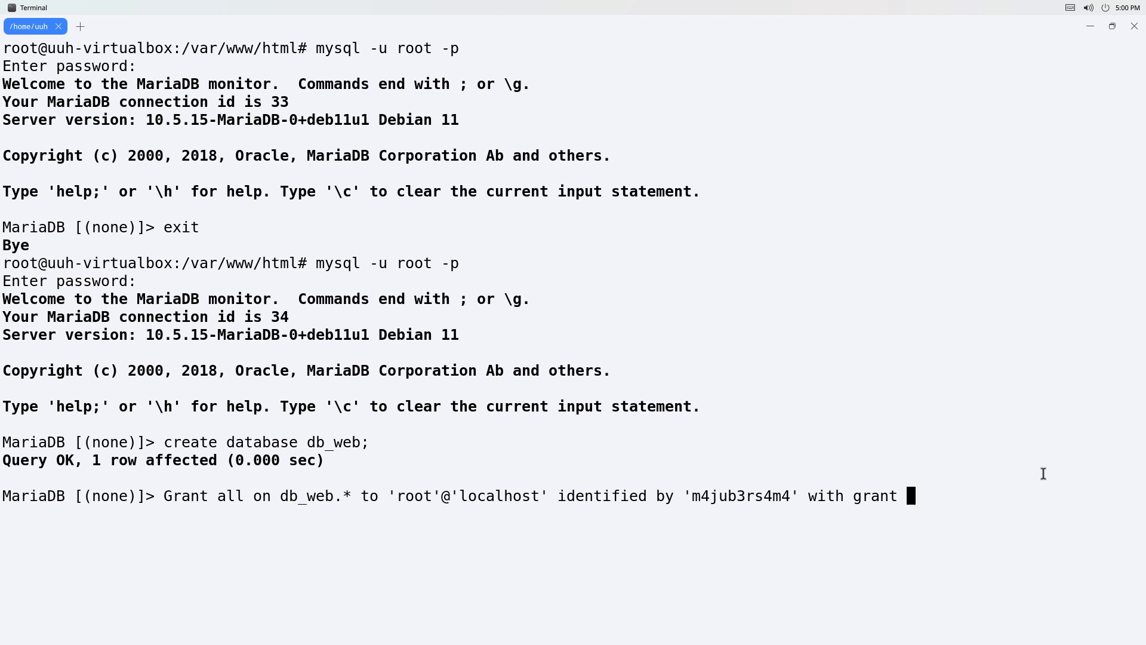
pyautogui.press('Return')
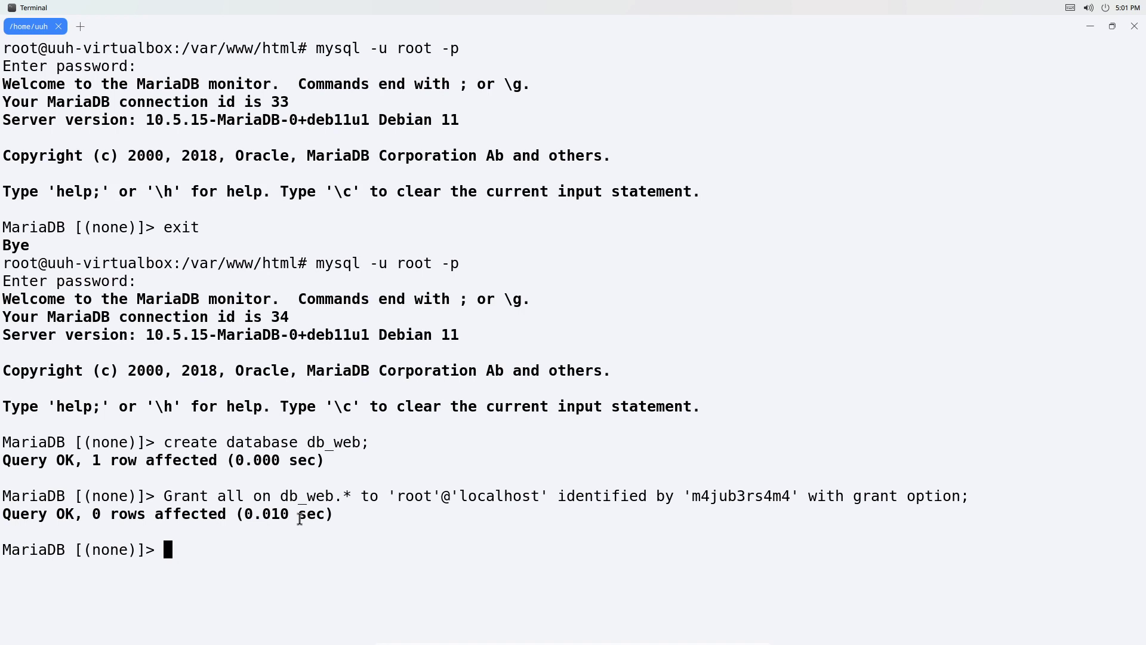
# Reload privileges with 'flush privileges;' and return to the Adminer page.
pyautogui.write('flush pri')
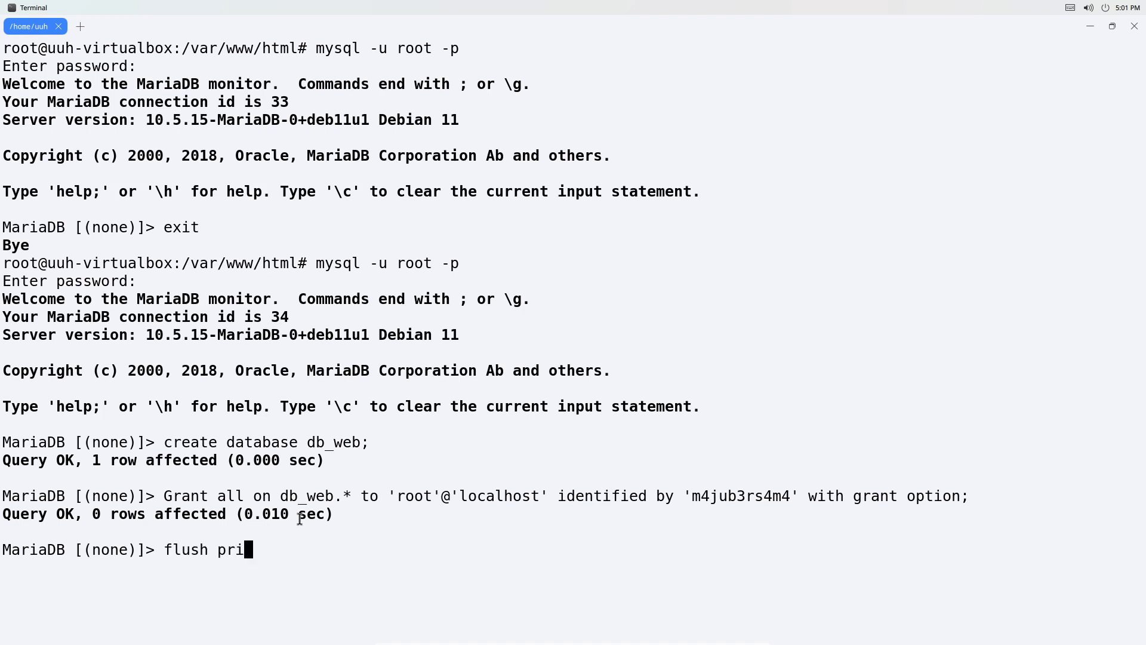
pyautogui.write('vileges;')
pyautogui.press('Return')
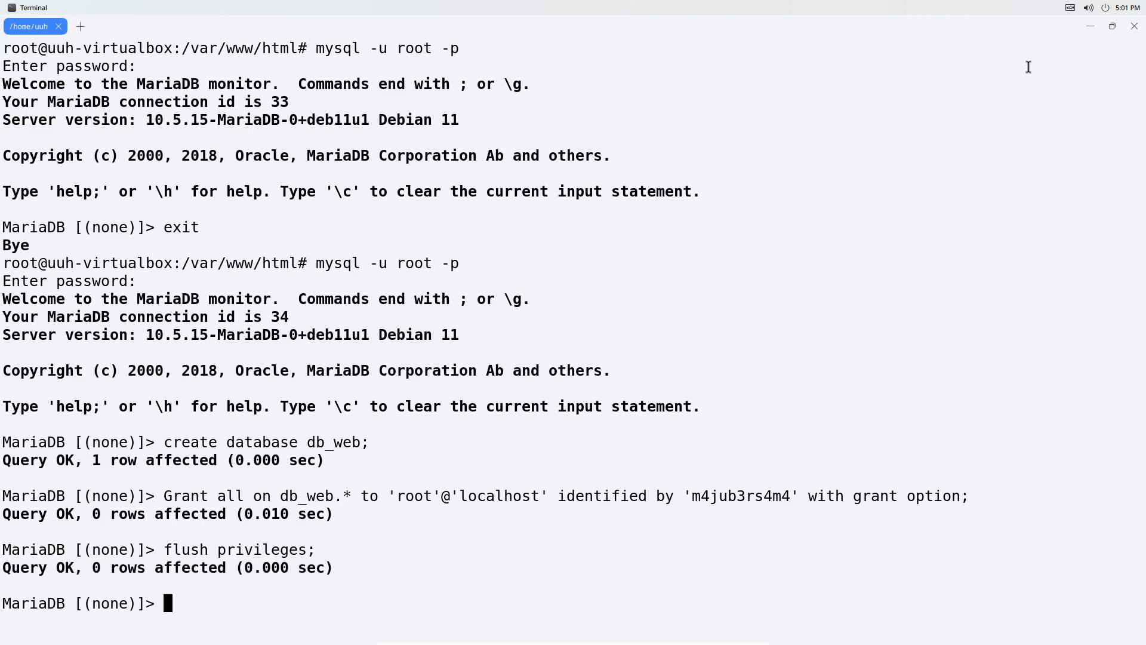
pyautogui.click(1087, 26)
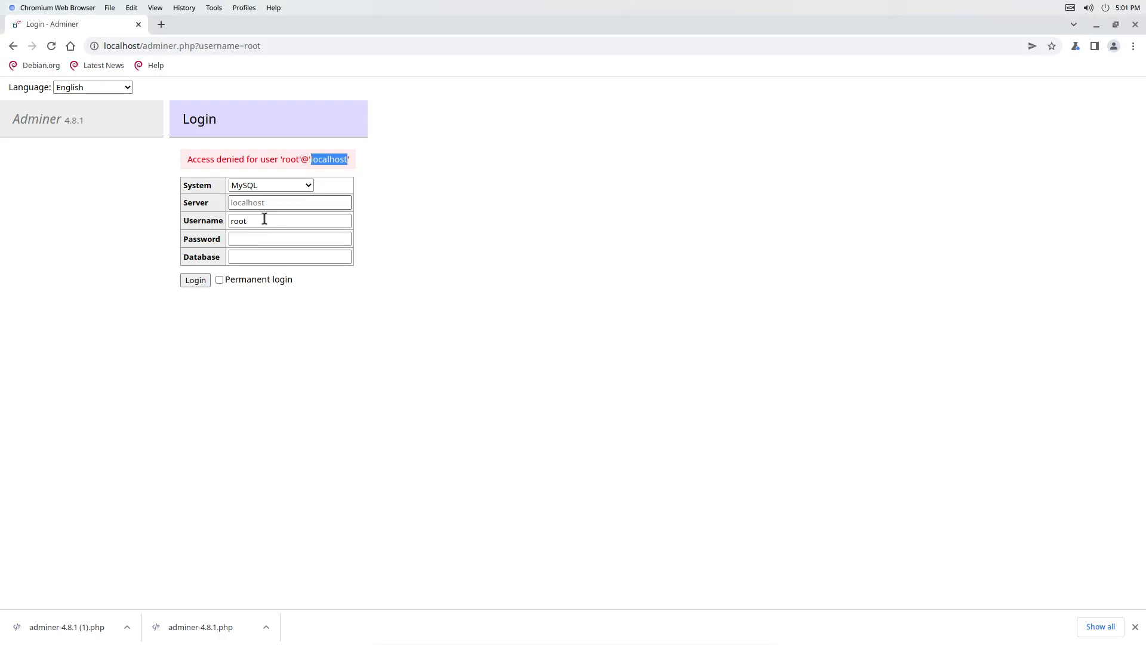
# Log into Adminer with the root password and try opening db_web and db_activity.
pyautogui.click(266, 239)
pyautogui.write('password')
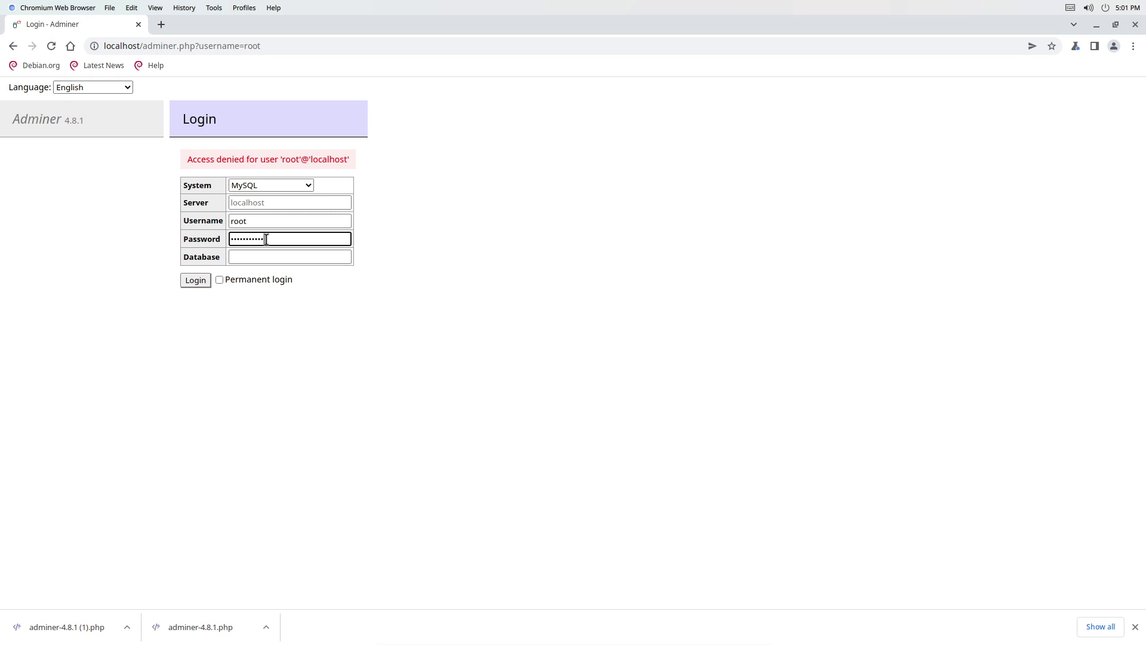
pyautogui.press('Return')
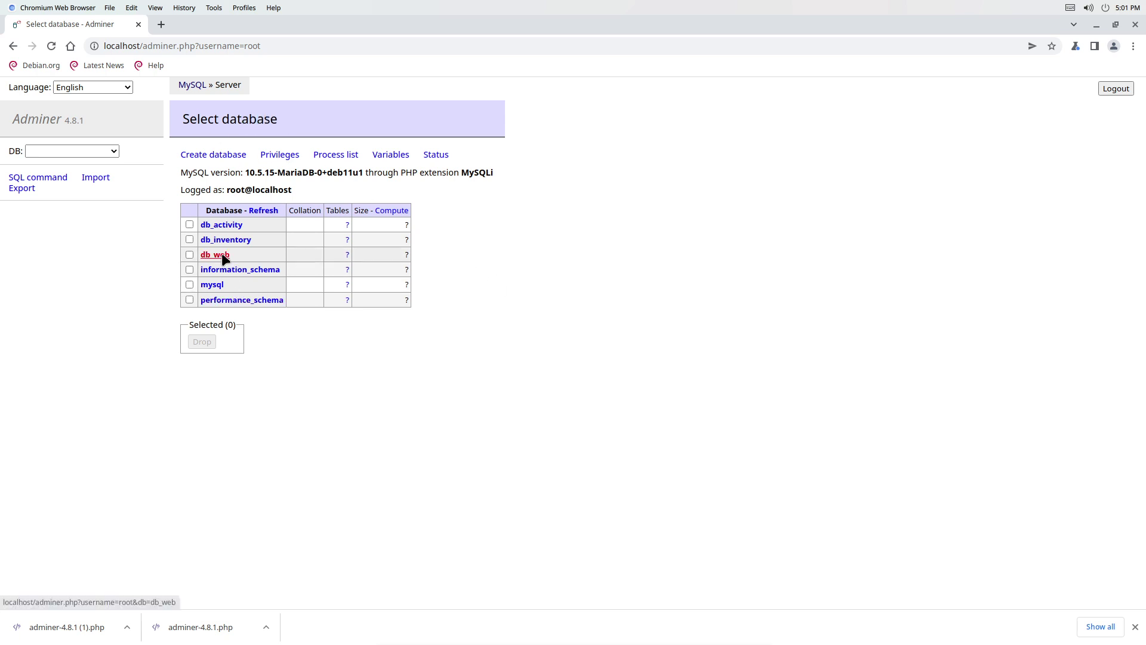
pyautogui.click(221, 255)
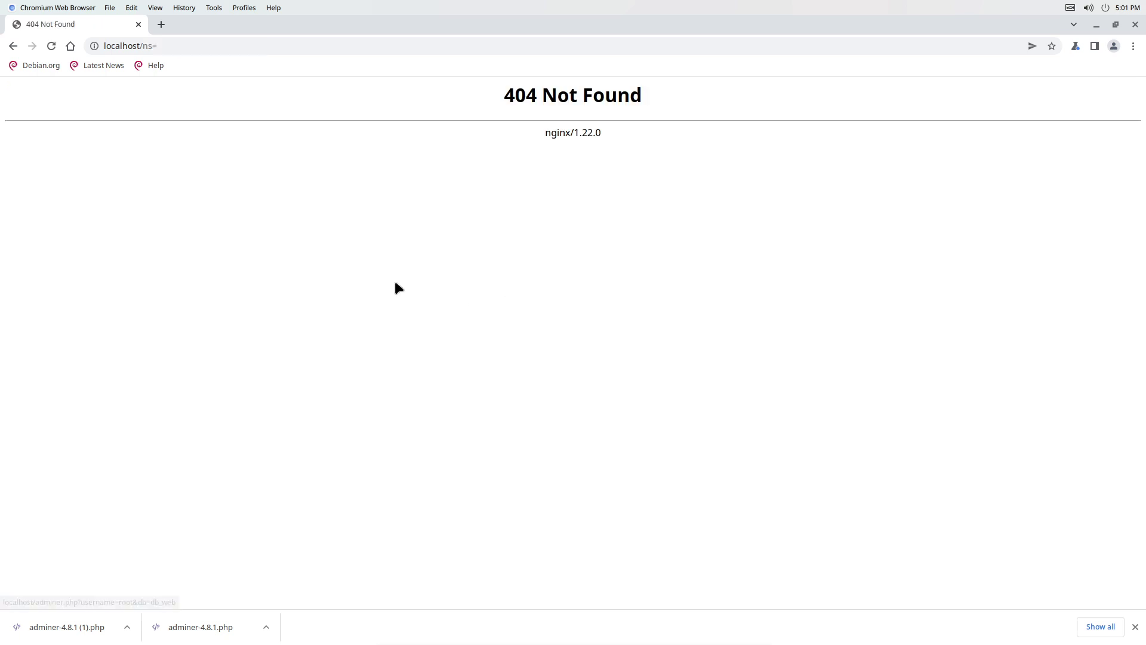
pyautogui.click(13, 46)
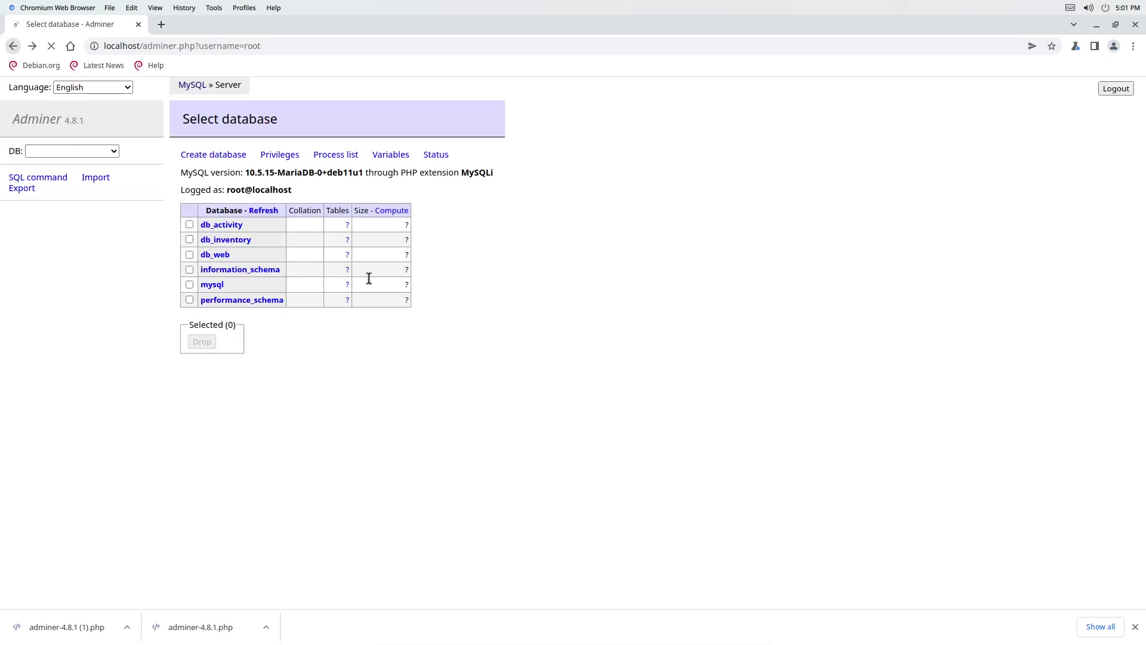
pyautogui.click(236, 226)
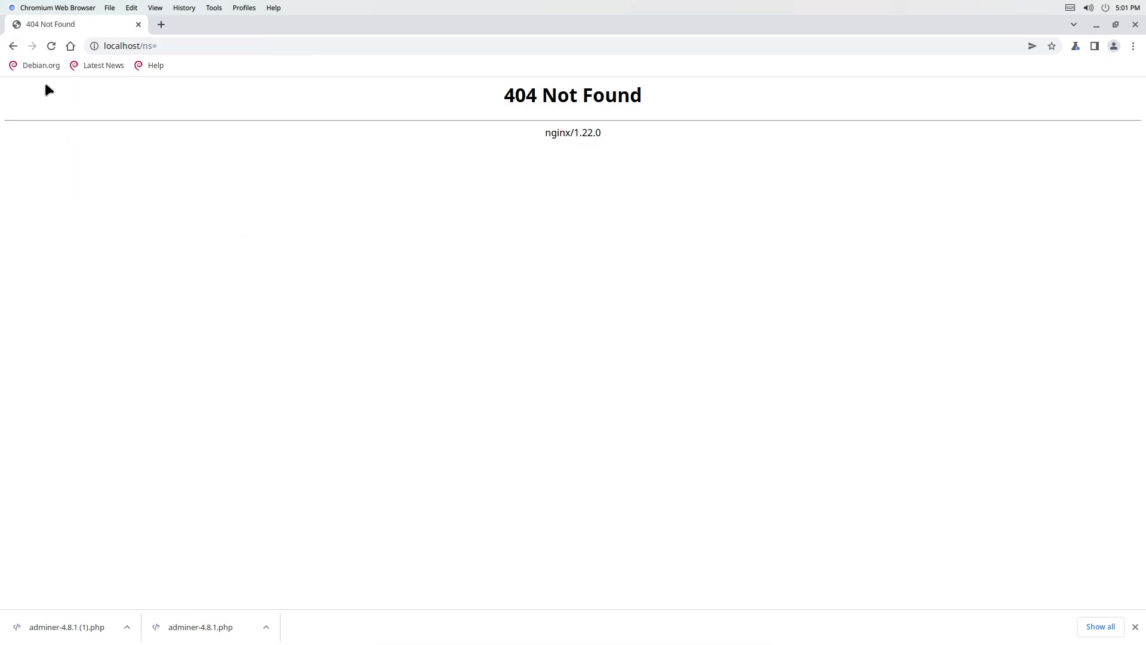
pyautogui.click(20, 45)
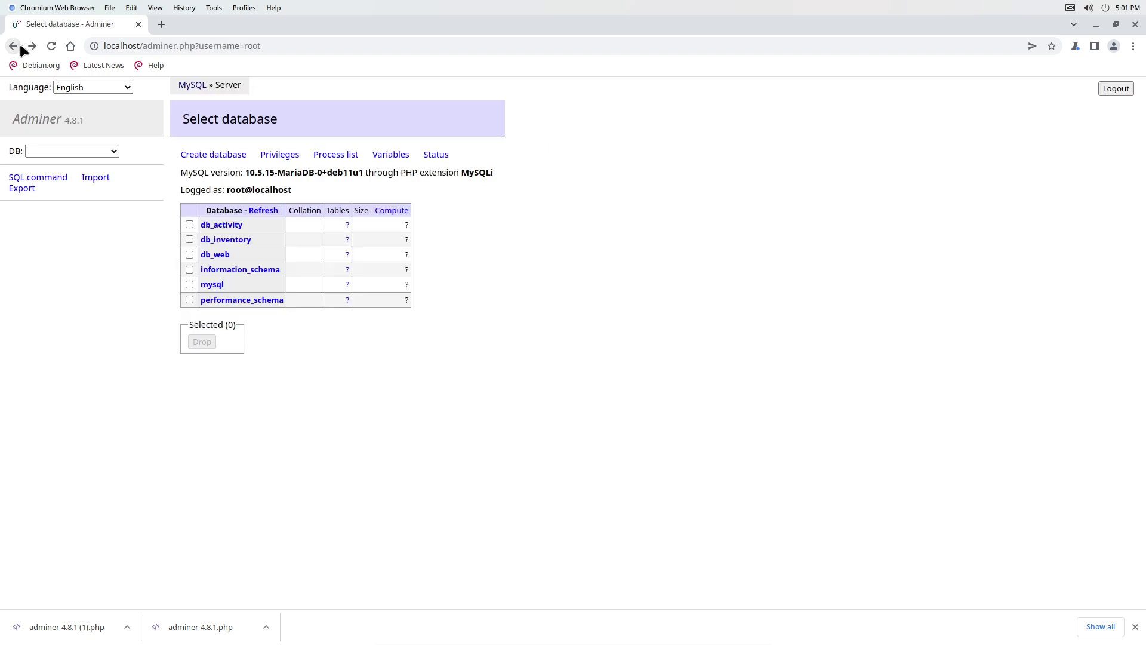
# Create a db_asset database, go back to the list, and strip the username from the address.
pyautogui.click(197, 154)
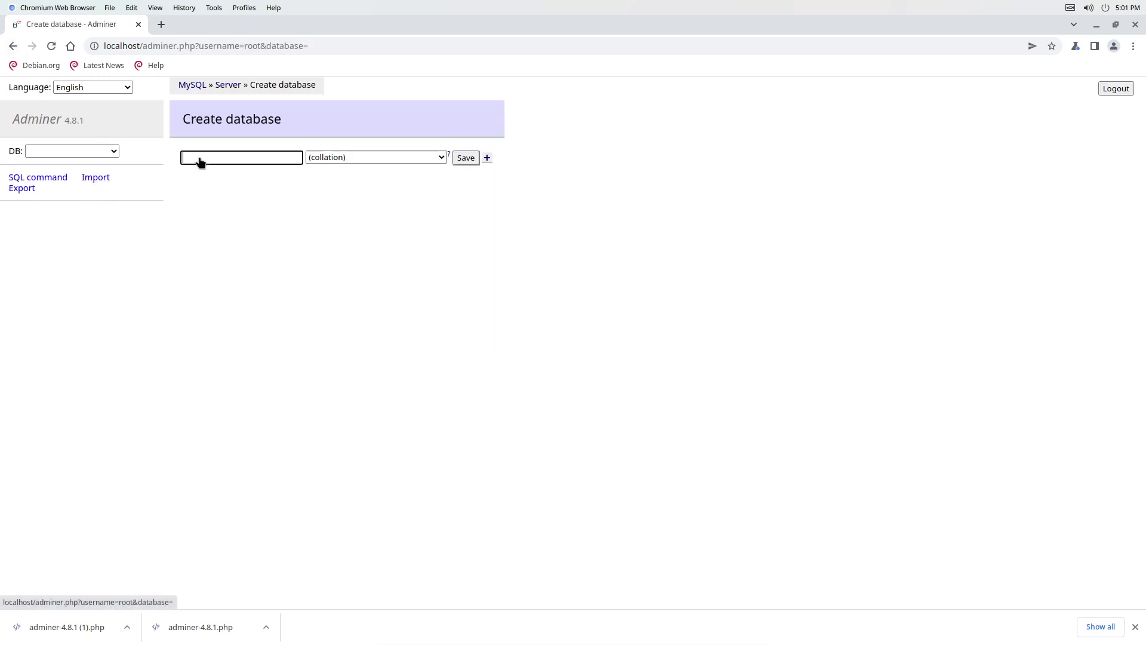
pyautogui.write('db_asset')
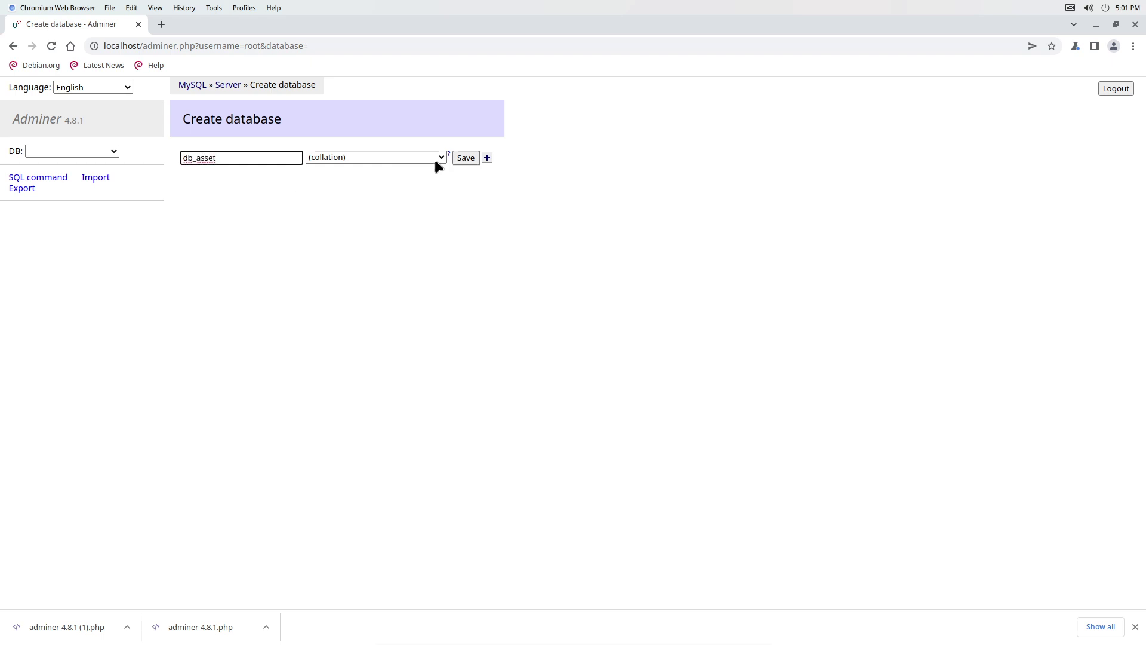
pyautogui.click(465, 158)
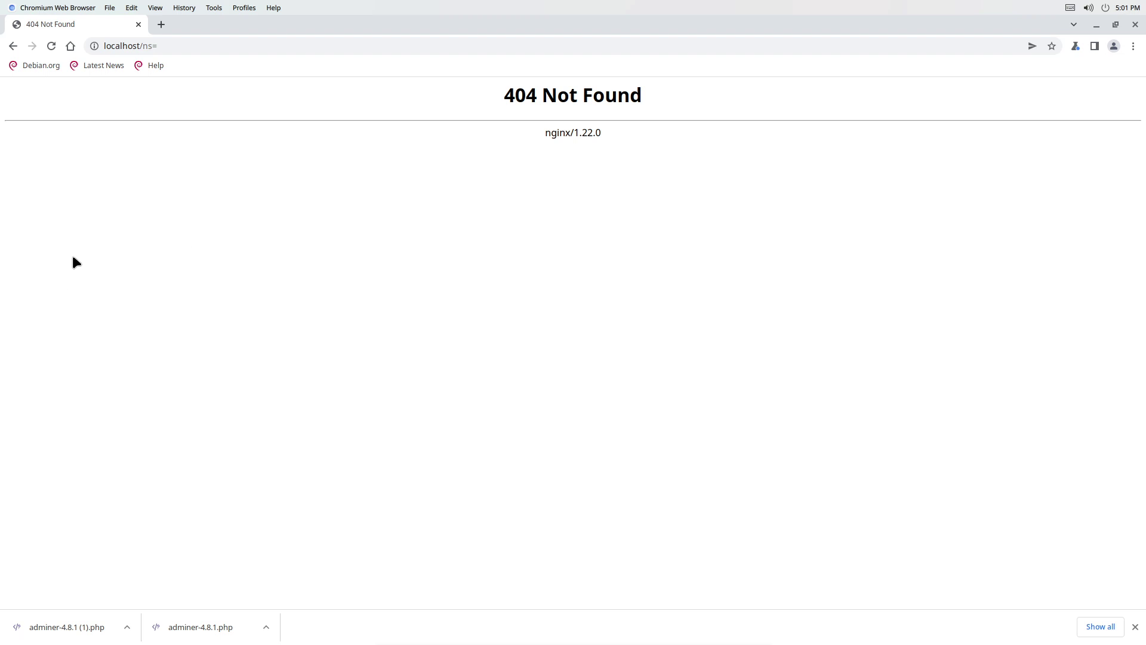
pyautogui.click(7, 51)
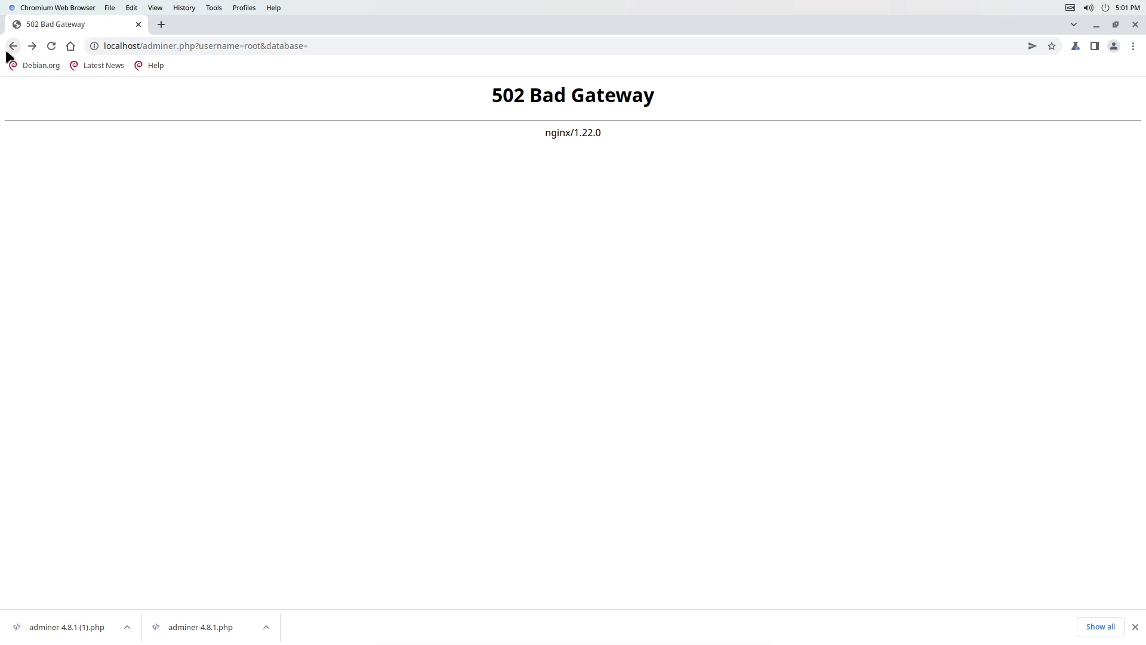
pyautogui.click(13, 46)
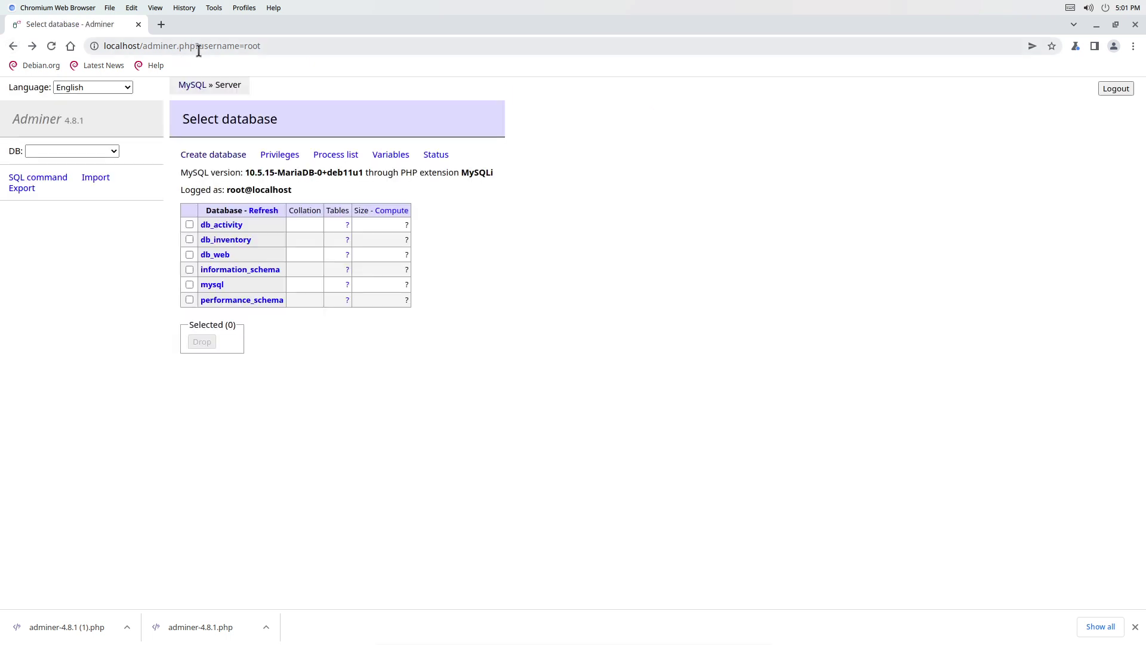
pyautogui.moveTo(204, 46); pyautogui.dragTo(421, 78)
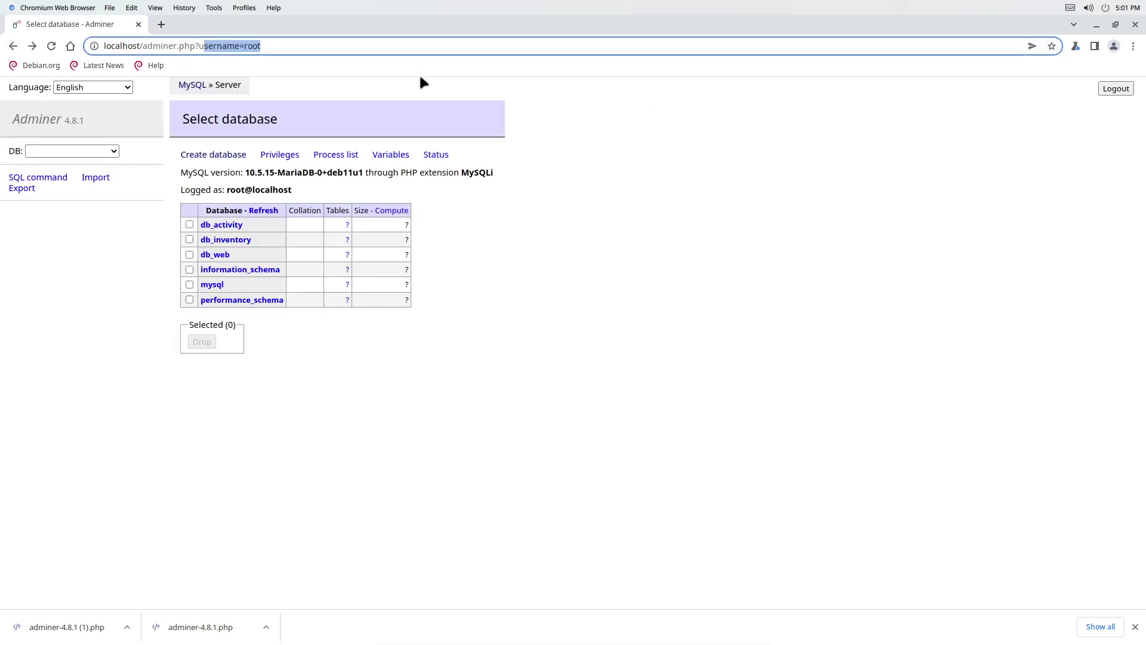
pyautogui.press('BackSpace')
pyautogui.press('BackSpace')
pyautogui.press('BackSpace')
# Load the bare localhost/adminer.php login page, then bring the MariaDB Terminal back to the front.
pyautogui.press('Return')
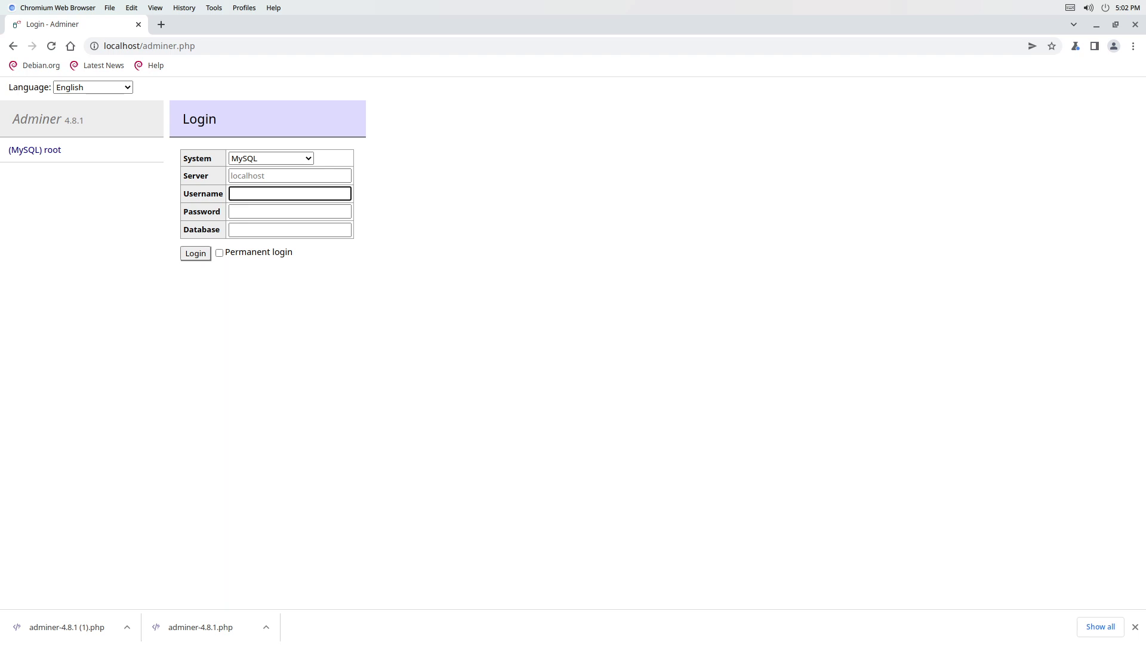
pyautogui.hotkey('ctrl', 'f')
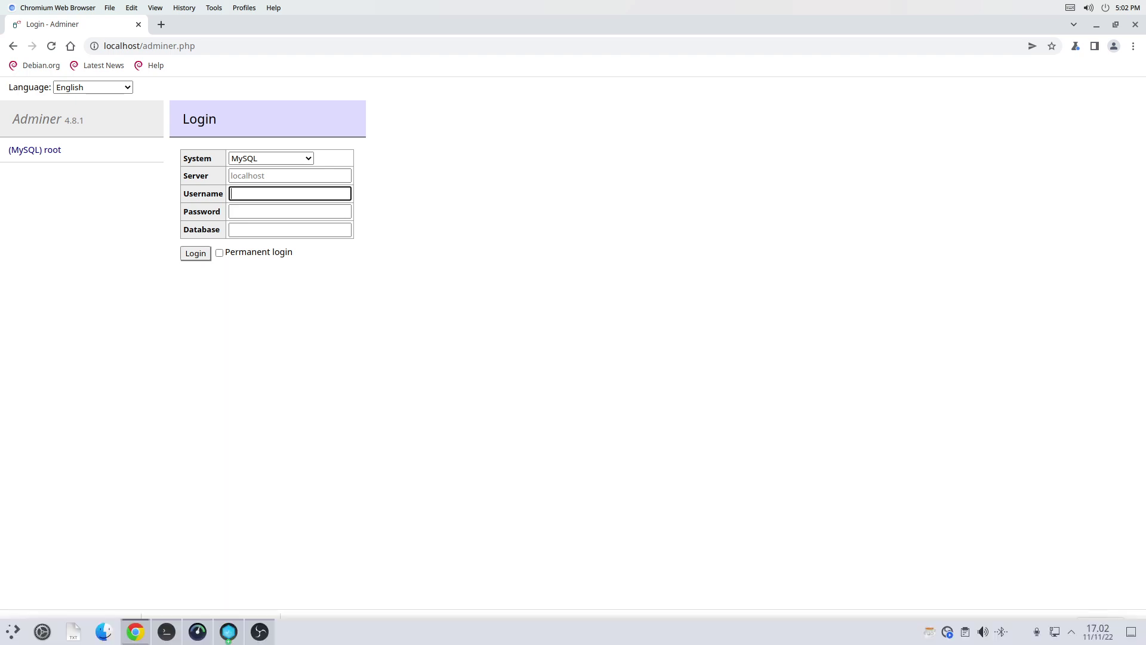
pyautogui.press('super')
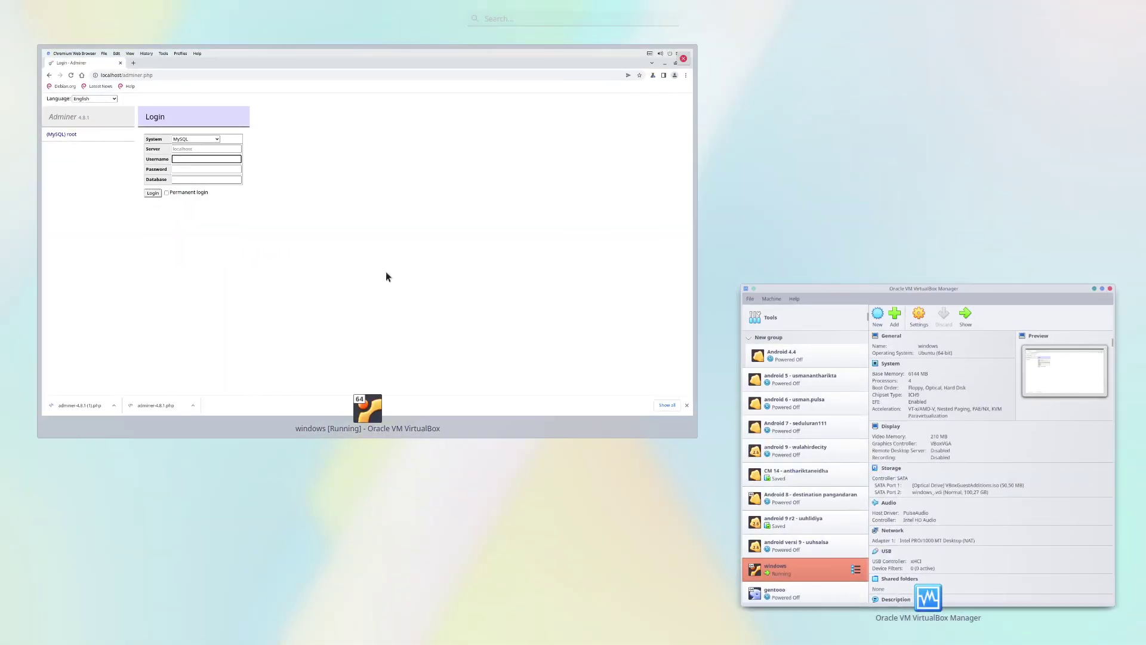
pyautogui.click(385, 272)
pyautogui.moveTo(359, 643)
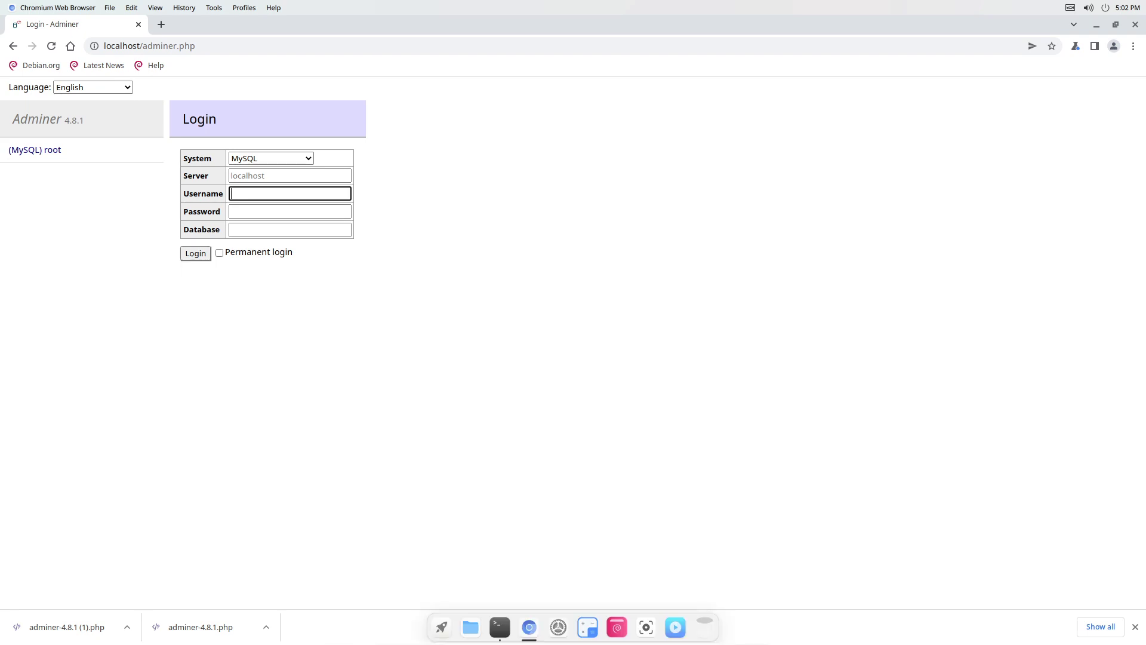
pyautogui.click(499, 627)
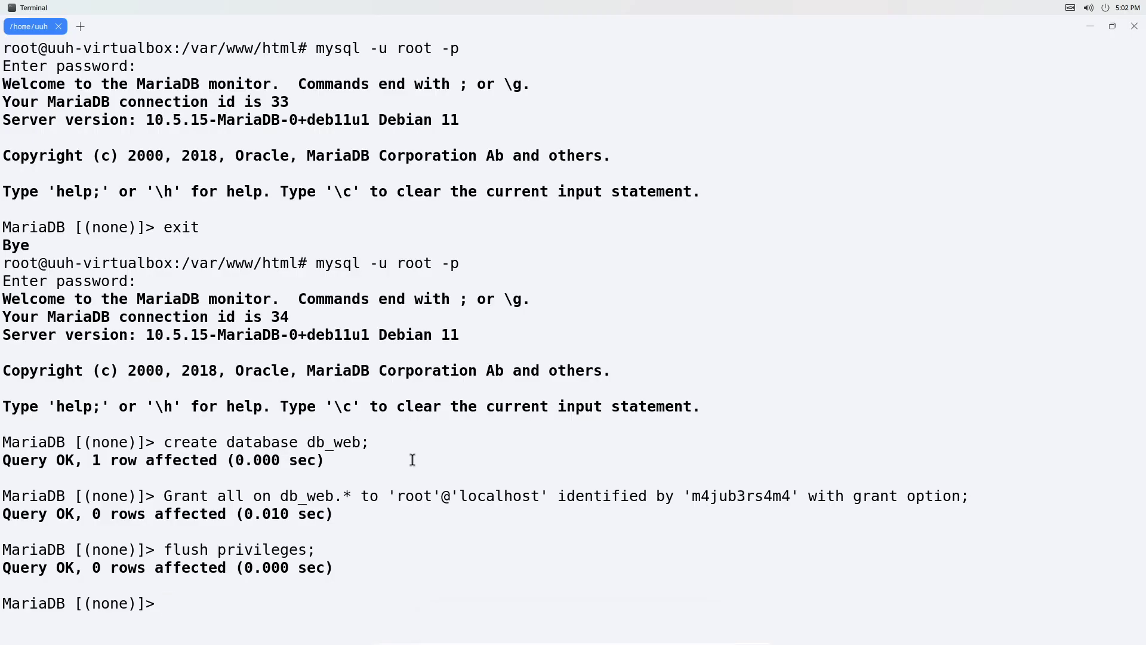
pyautogui.write('create user adminer')
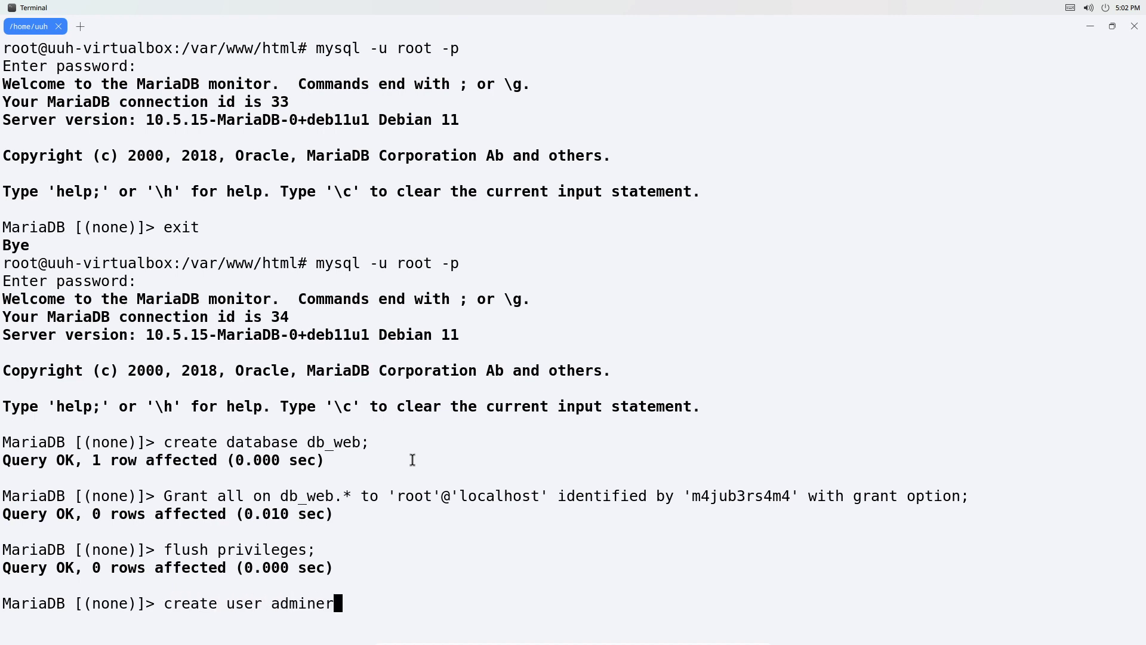
pyautogui.press('BackSpace')
pyautogui.press('BackSpace')
pyautogui.press('BackSpace')
pyautogui.press('BackSpace')
pyautogui.press('BackSpace')
pyautogui.press('BackSpace')
pyautogui.press('BackSpace')
pyautogui.write("'admin'@")
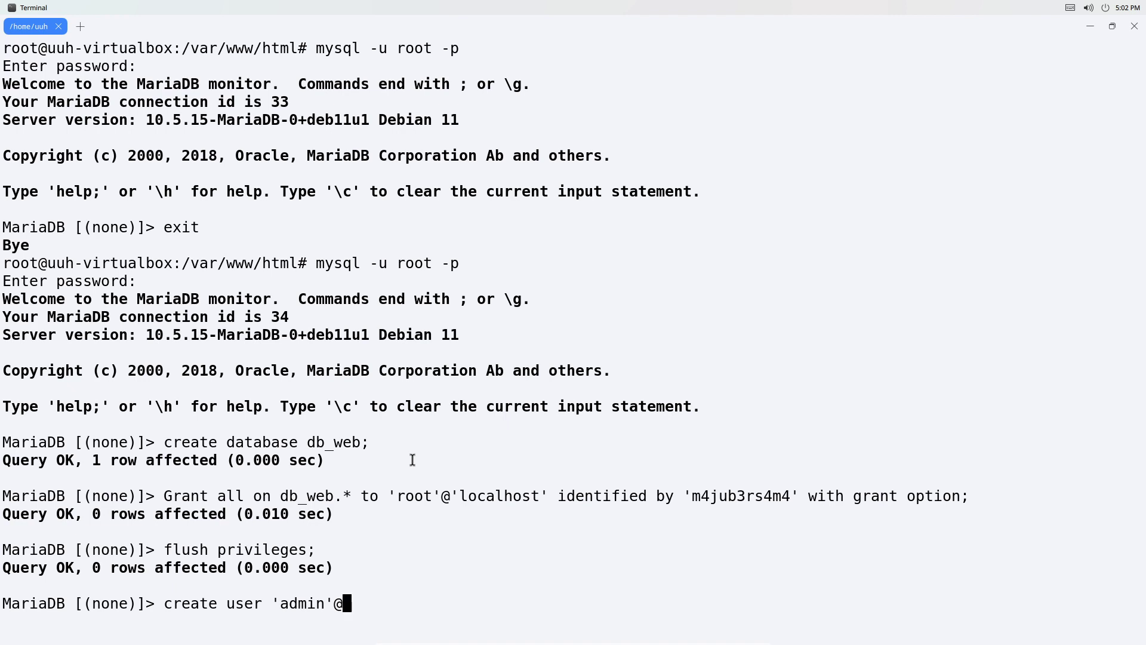
pyautogui.write('localhost')
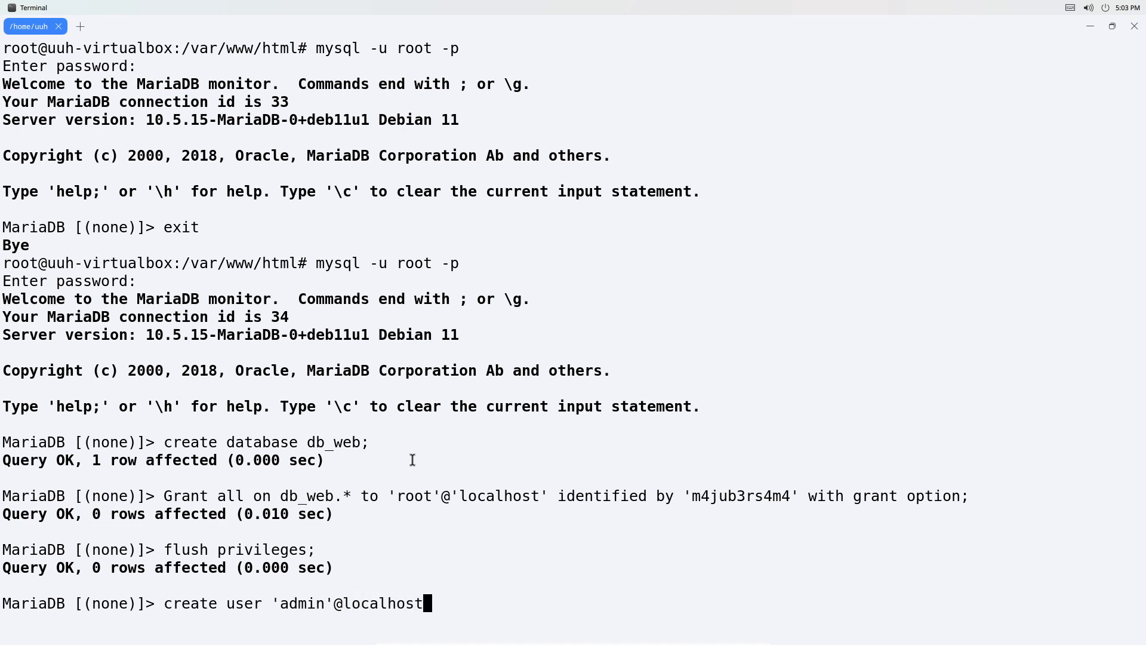
pyautogui.press('Return')
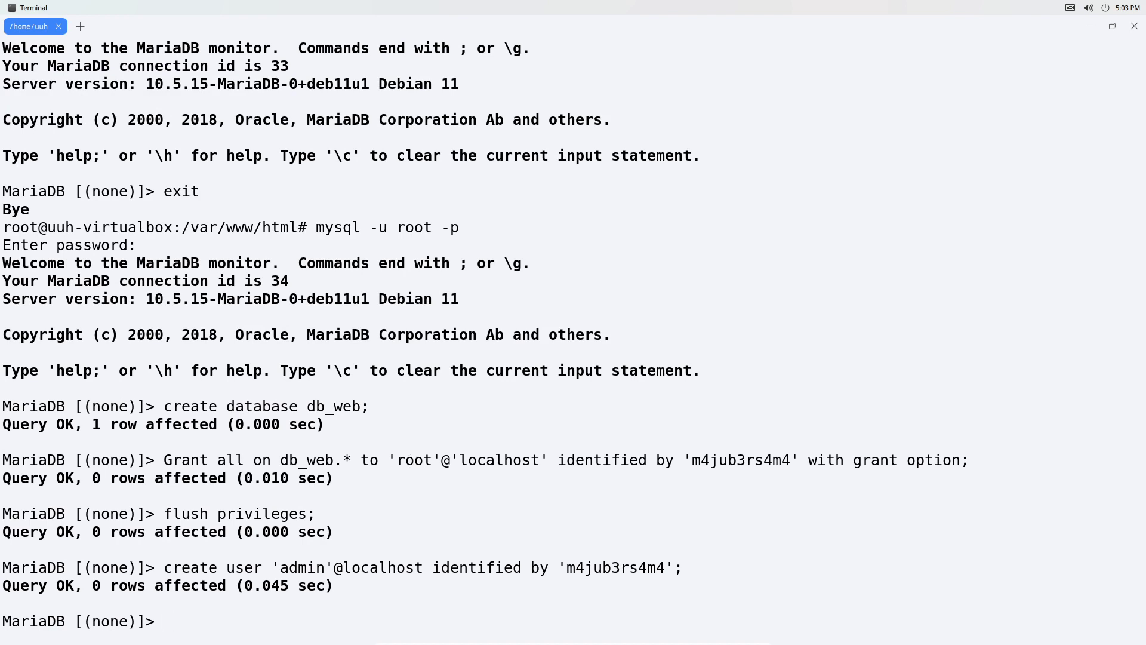
# List all database users with 'select User from mysql.user;'.
pyautogui.write('select us')
pyautogui.press('BackSpace')
pyautogui.write('User f')
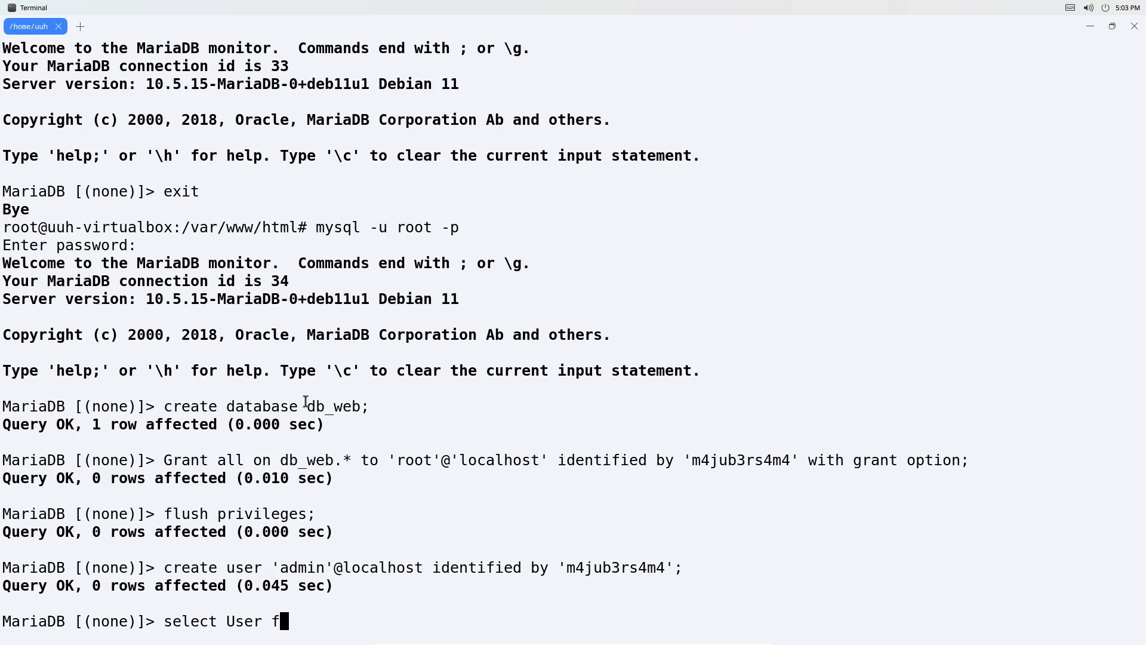
pyautogui.write('rom mysql.user')
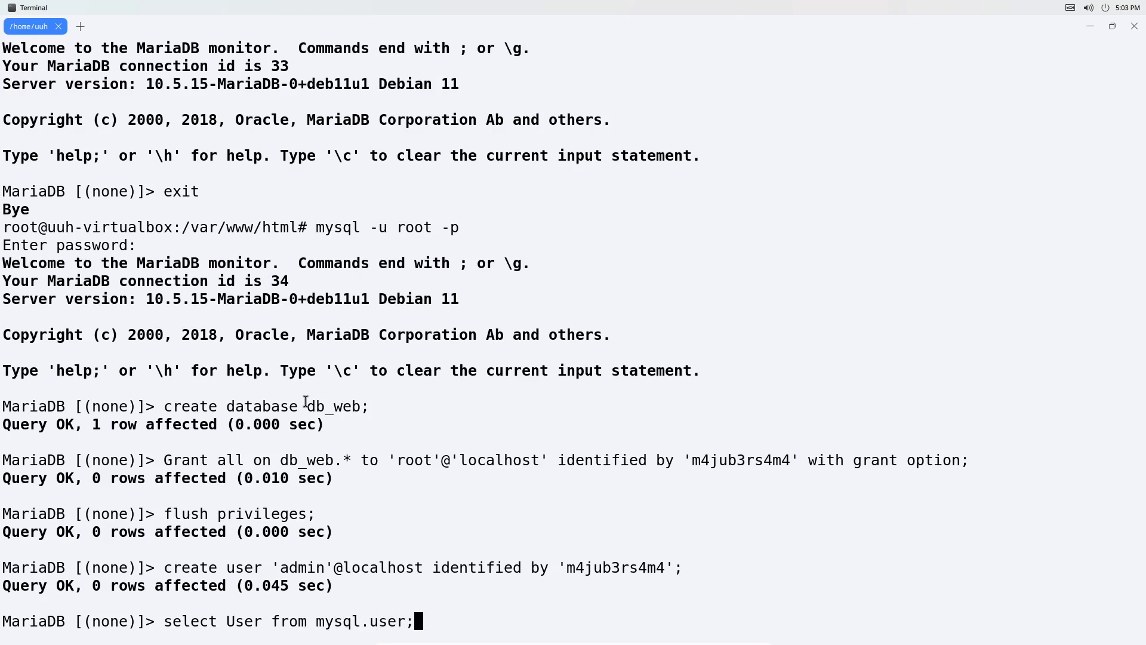
pyautogui.write(';')
pyautogui.press('Return')
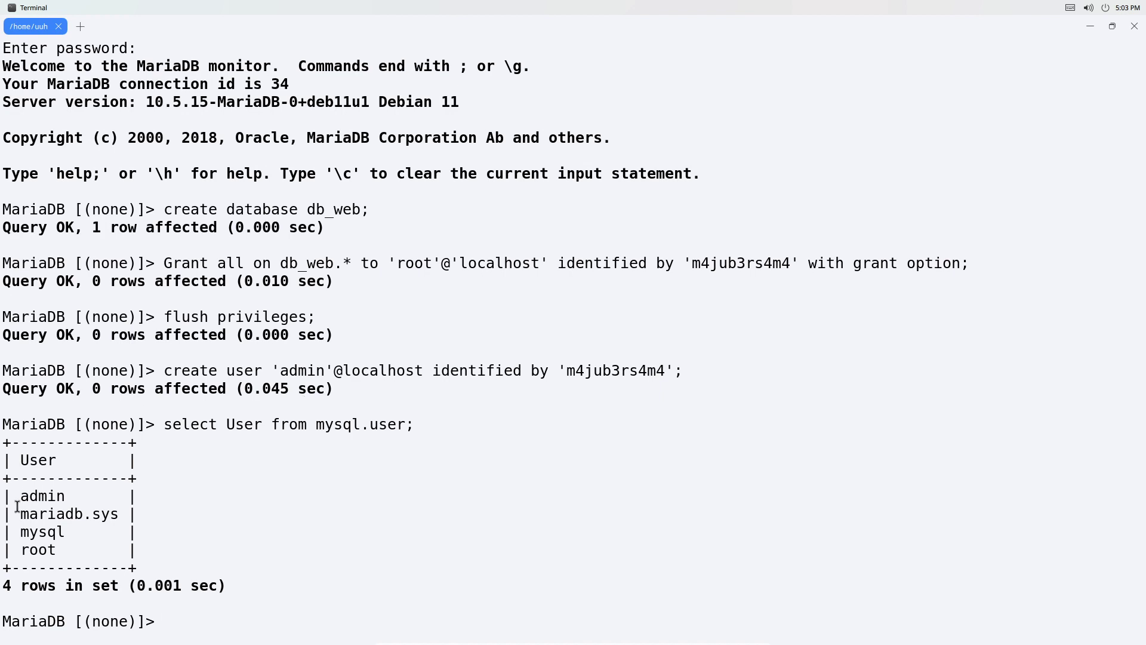
pyautogui.doubleClick(41, 498)
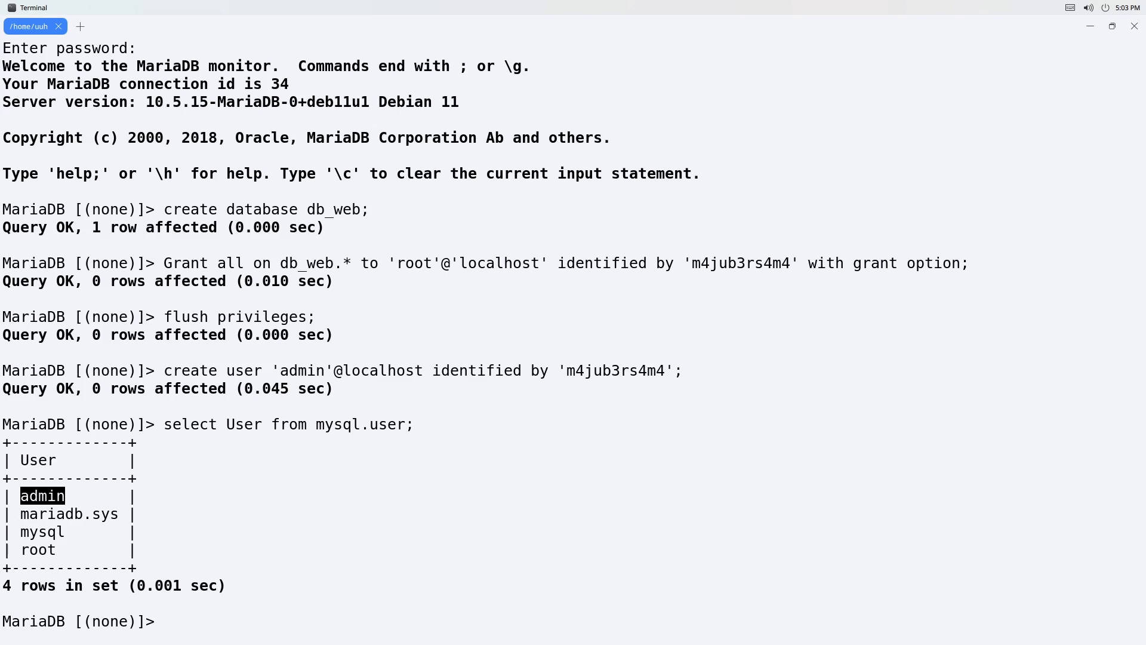
pyautogui.click(273, 468)
pyautogui.write('grans')
pyautogui.press('BackSpace')
pyautogui.press('BackSpace')
pyautogui.press('BackSpace')
pyautogui.press('BackSpace')
pyautogui.press('BackSpace')
pyautogui.write('grand all')
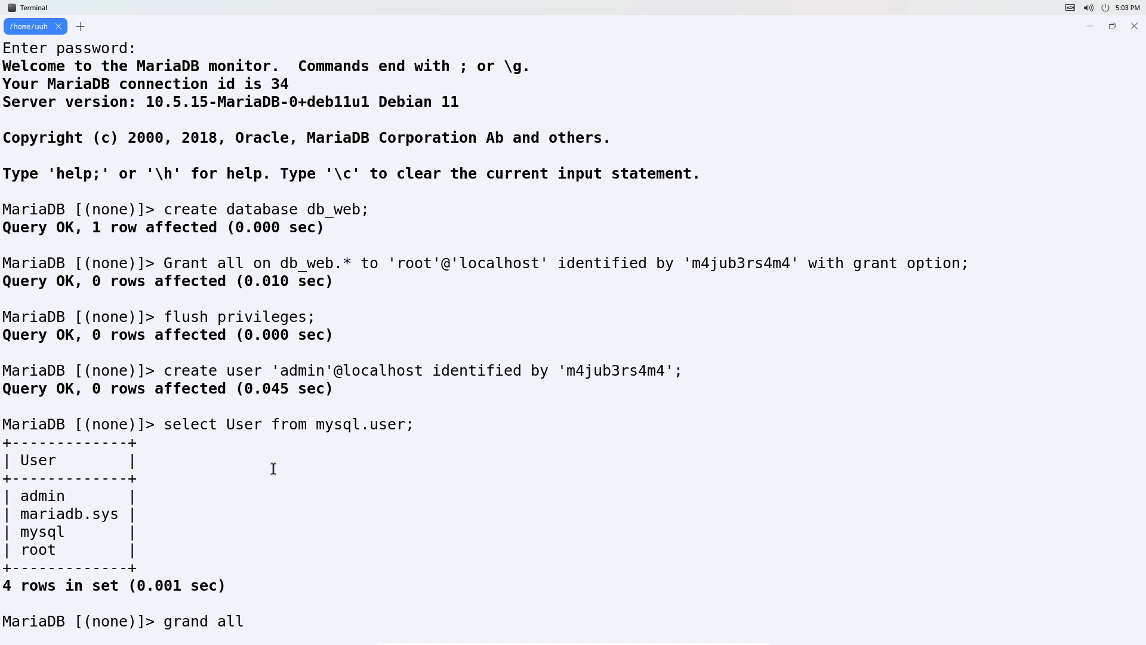
pyautogui.write(' privileges o')
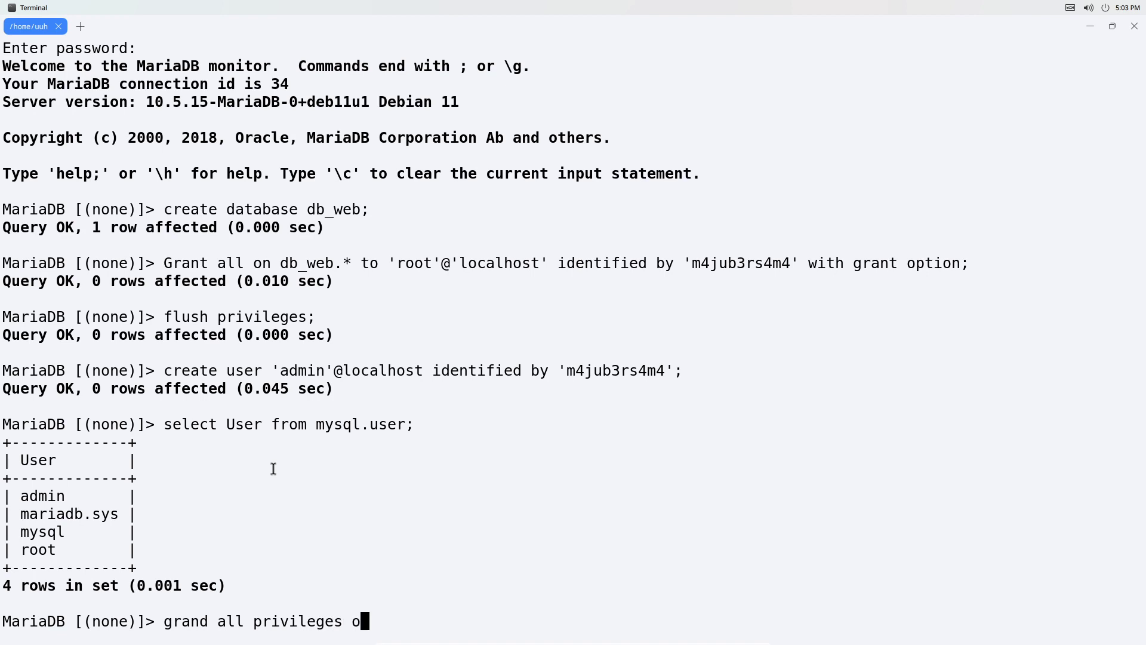
pyautogui.write("n *.* to 'admin'@local")
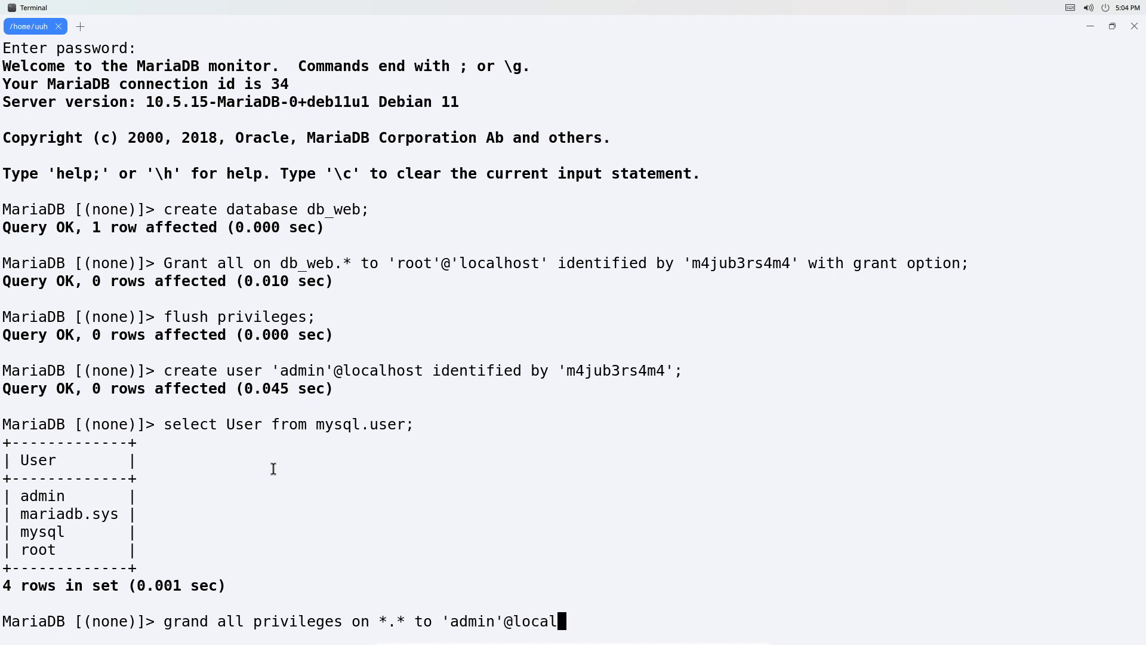
pyautogui.write('host')
pyautogui.write(' identifien')
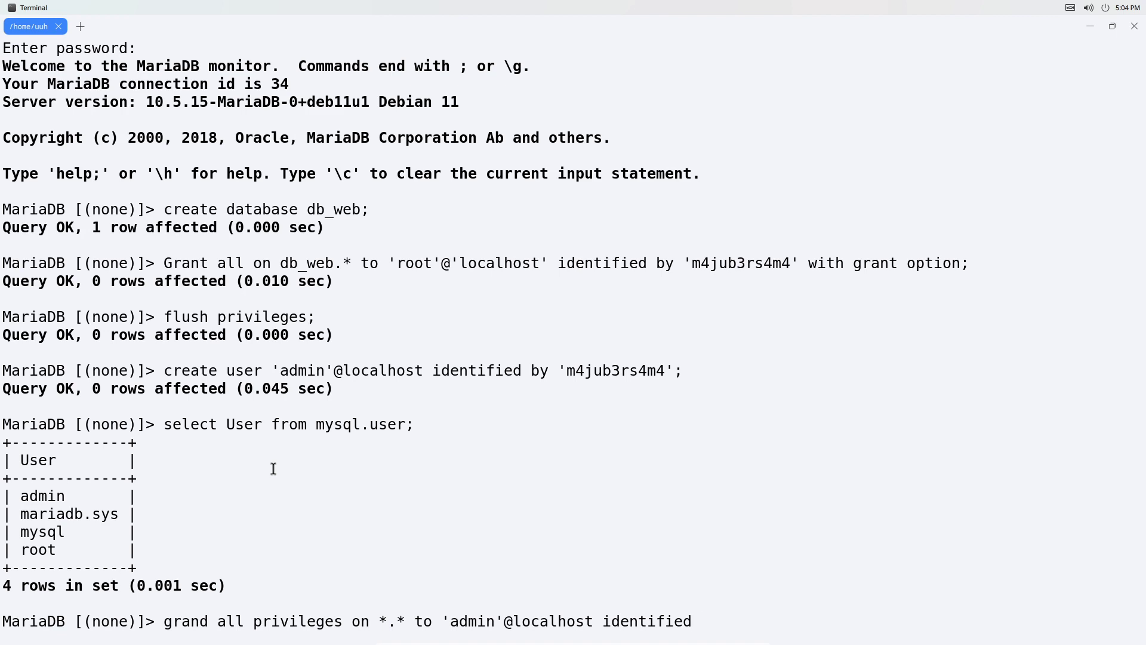
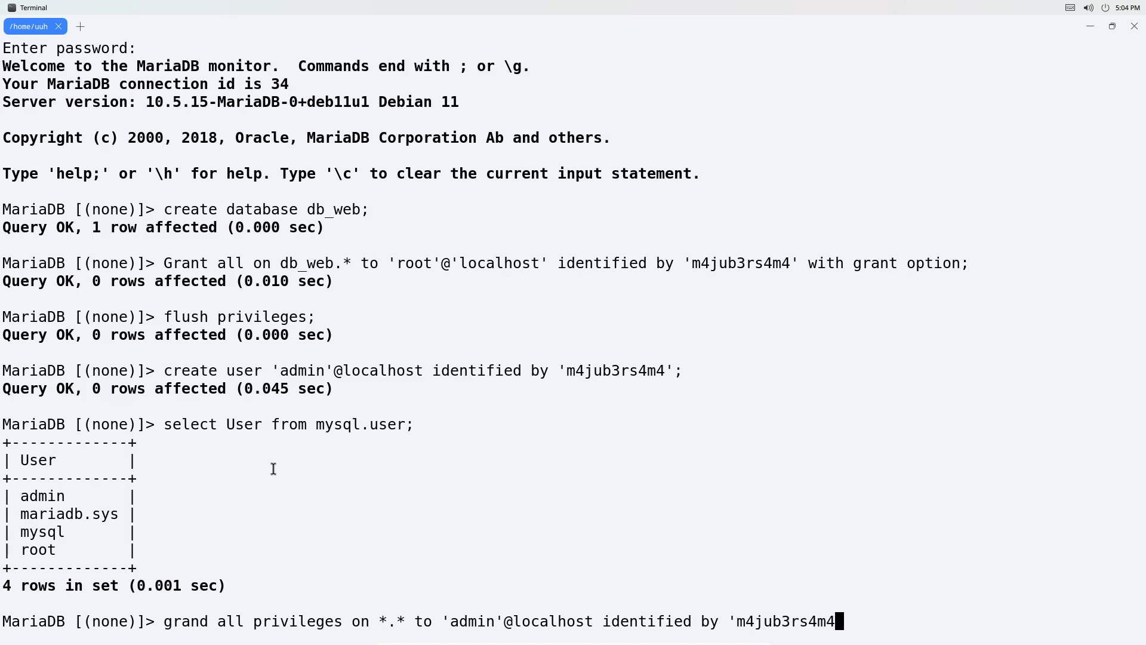
pyautogui.write("';")
pyautogui.press('Return')
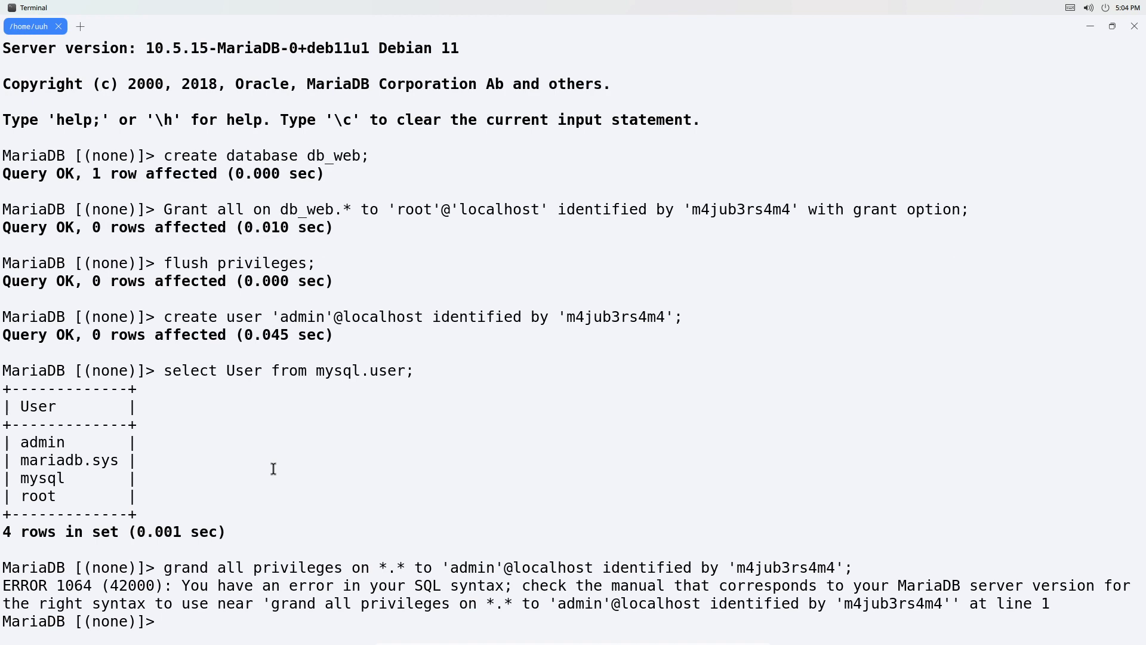
# Recall the failed statement, correct 'grand' to 'grant', rerun it, and type 'flush privileges;'.
pyautogui.press('Up')
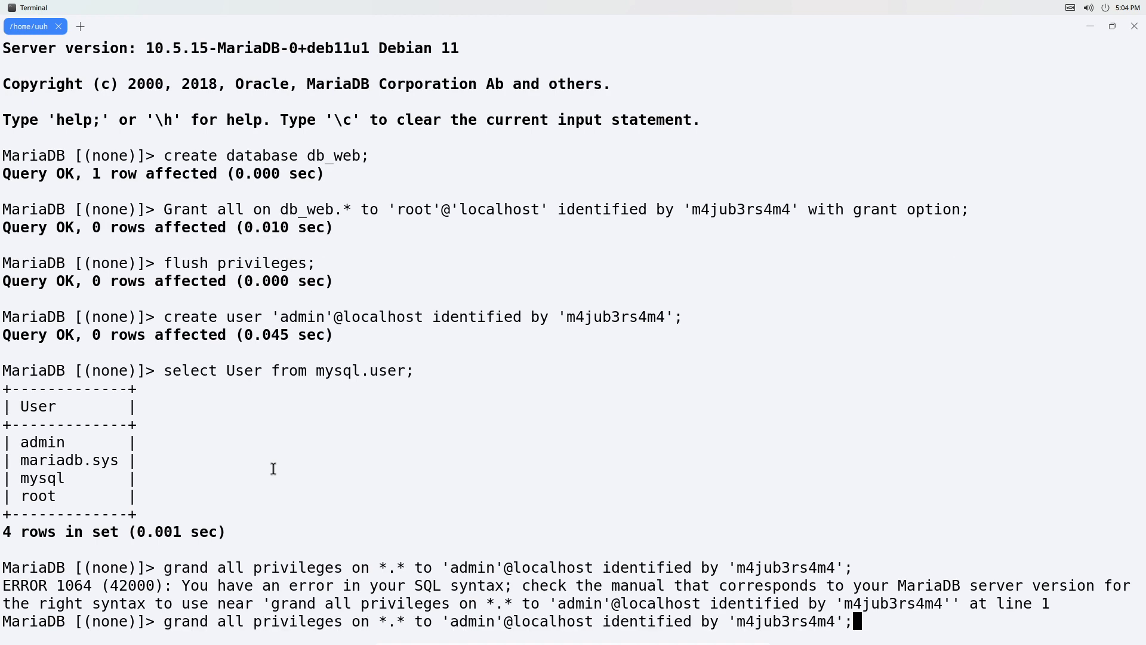
pyautogui.hotkey('ctrl', 'Left')
pyautogui.hotkey('ctrl', 'Left')
pyautogui.hotkey('ctrl', 'Left')
pyautogui.hotkey('ctrl', 'Left')
pyautogui.hotkey('ctrl', 'Left')
pyautogui.hotkey('ctrl', 'Left')
pyautogui.hotkey('ctrl', 'Left')
pyautogui.press('Return')
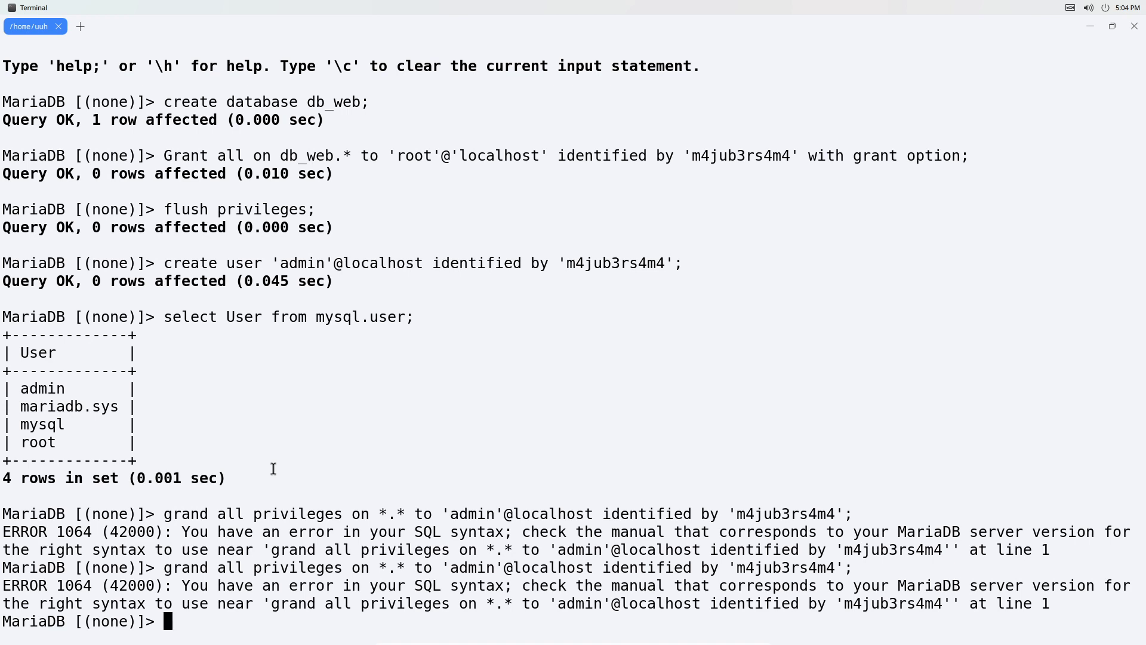
pyautogui.press('Up')
pyautogui.press('Left')
pyautogui.press('Left')
pyautogui.press('Left')
pyautogui.press('Left')
pyautogui.press('Left')
pyautogui.press('Left')
pyautogui.press('Left')
pyautogui.press('Left')
pyautogui.press('Left')
pyautogui.press('Left')
pyautogui.press('Left')
pyautogui.press('Left')
pyautogui.press('Left')
pyautogui.press('Left')
pyautogui.press('Left')
pyautogui.press('Left')
pyautogui.press('Left')
pyautogui.press('Left')
pyautogui.press('Left')
pyautogui.press('Left')
pyautogui.press('Left')
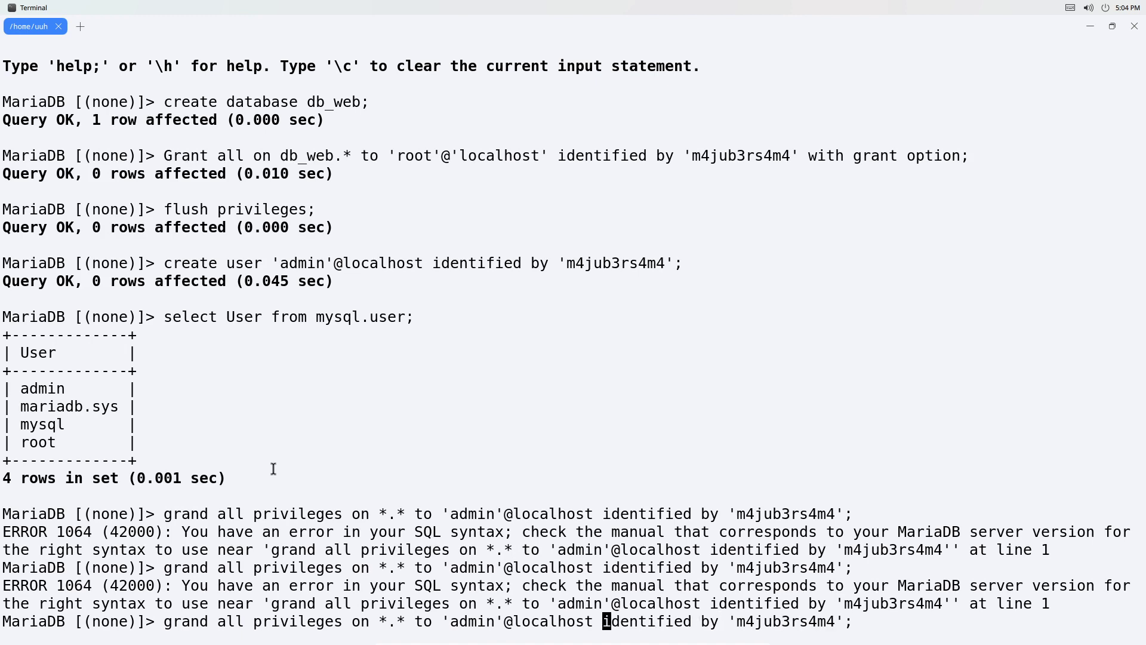
pyautogui.press('Left')
pyautogui.press('Left')
pyautogui.press('Left')
pyautogui.press('Left')
pyautogui.press('Left')
pyautogui.press('Left')
pyautogui.press('Left')
pyautogui.press('Left')
pyautogui.press('Left')
pyautogui.press('Left')
pyautogui.press('Left')
pyautogui.press('Left')
pyautogui.press('Left')
pyautogui.press('Left')
pyautogui.press('Left')
pyautogui.press('Left')
pyautogui.press('Left')
pyautogui.press('Left')
pyautogui.press('Left')
pyautogui.press('Left')
pyautogui.press('BackSpace')
pyautogui.write('t')
pyautogui.press('Return')
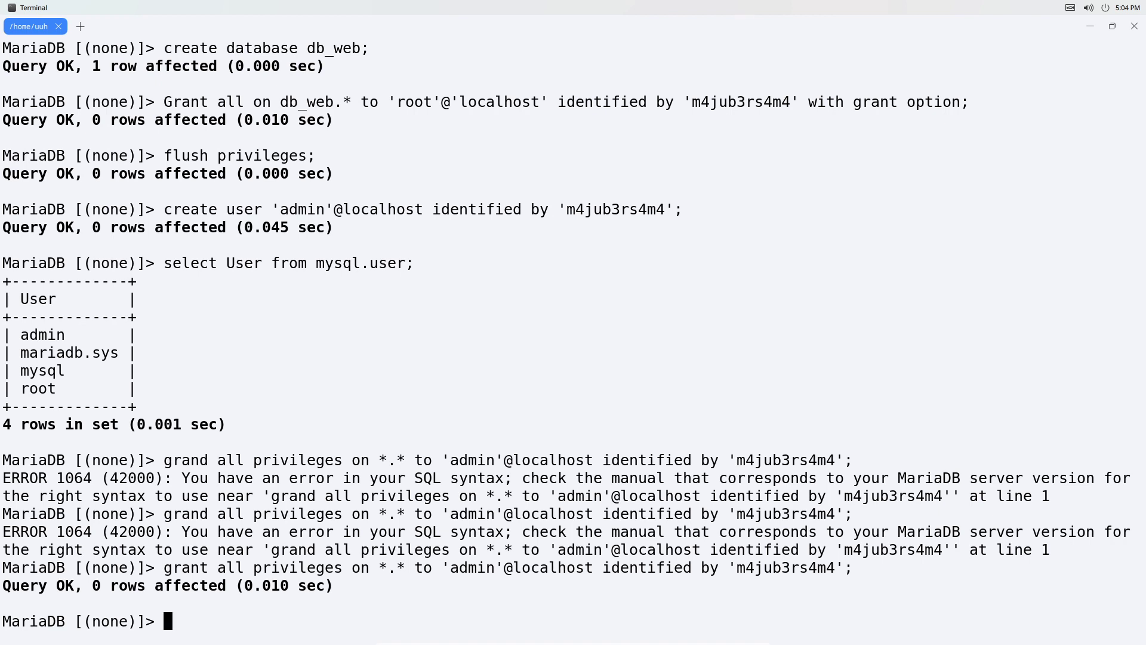
pyautogui.write('flush privile')
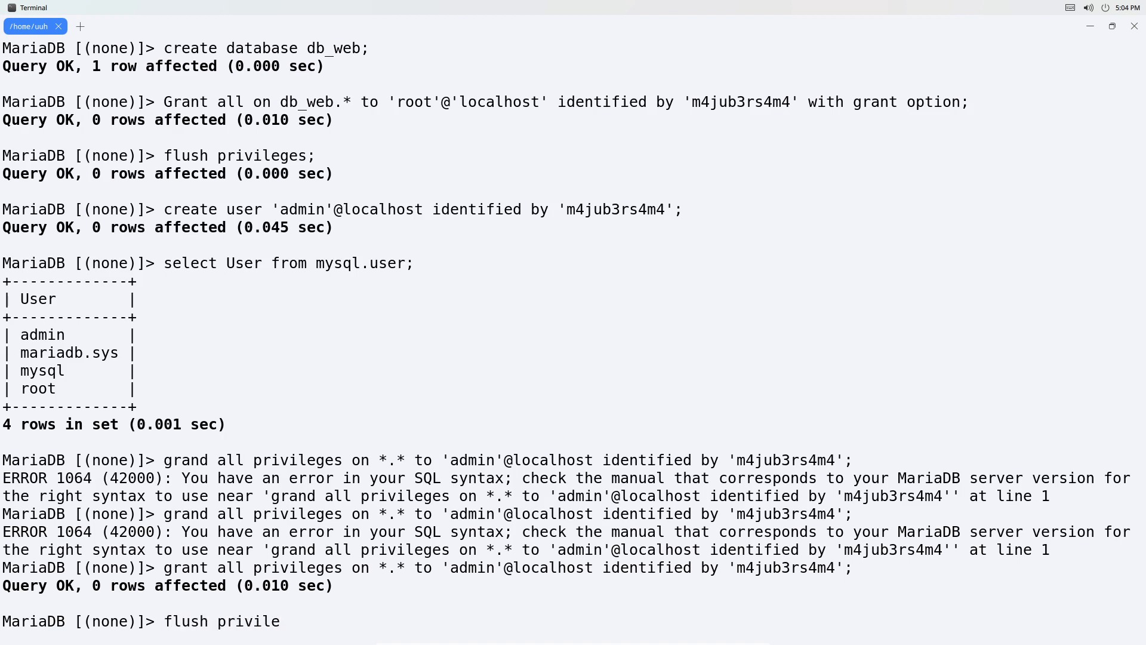
pyautogui.write('ges;')
pyautogui.press('Return')
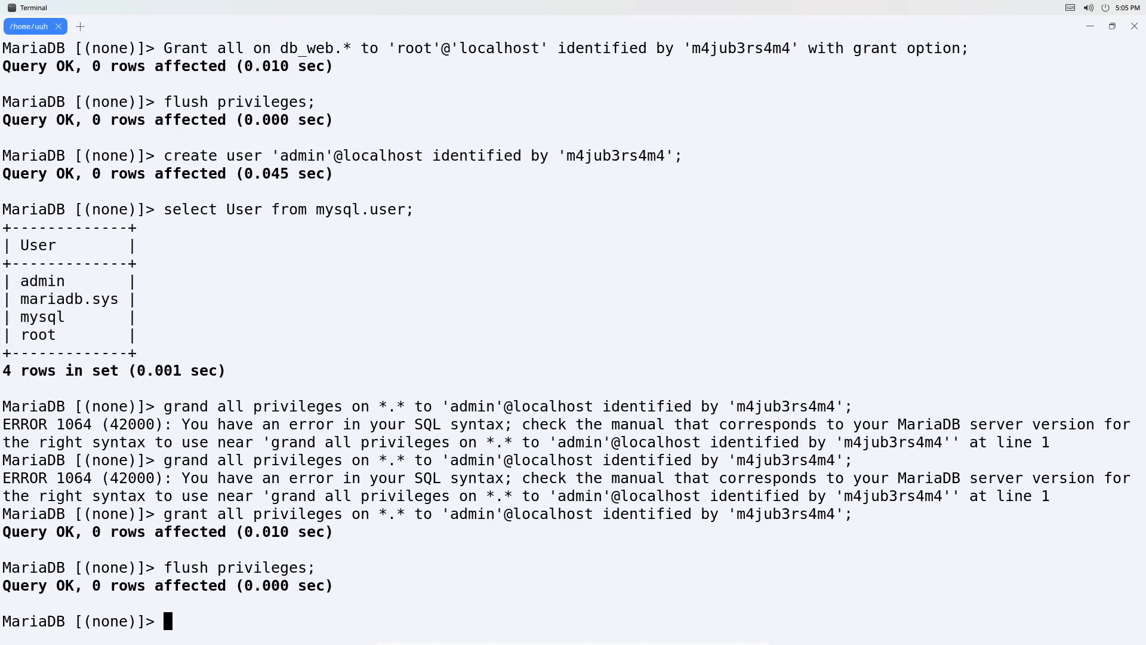
pyautogui.write('shwo')
pyautogui.press('BackSpace')
pyautogui.press('BackSpace')
pyautogui.press('BackSpace')
pyautogui.write('how grant f')
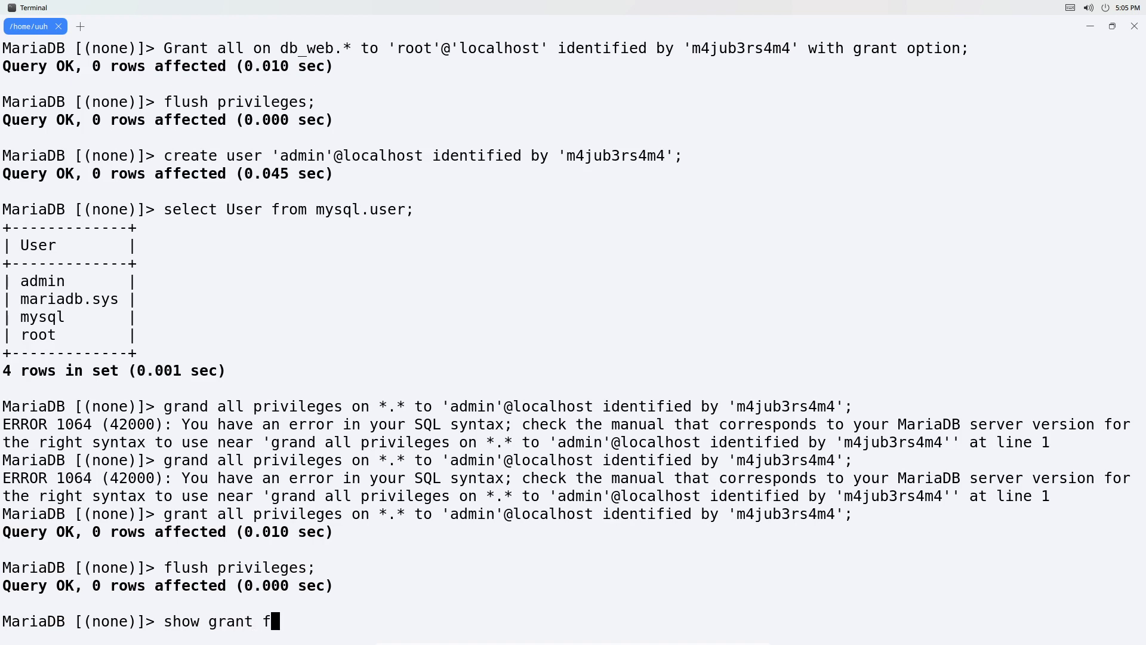
pyautogui.write("or 'admin'@localhost;")
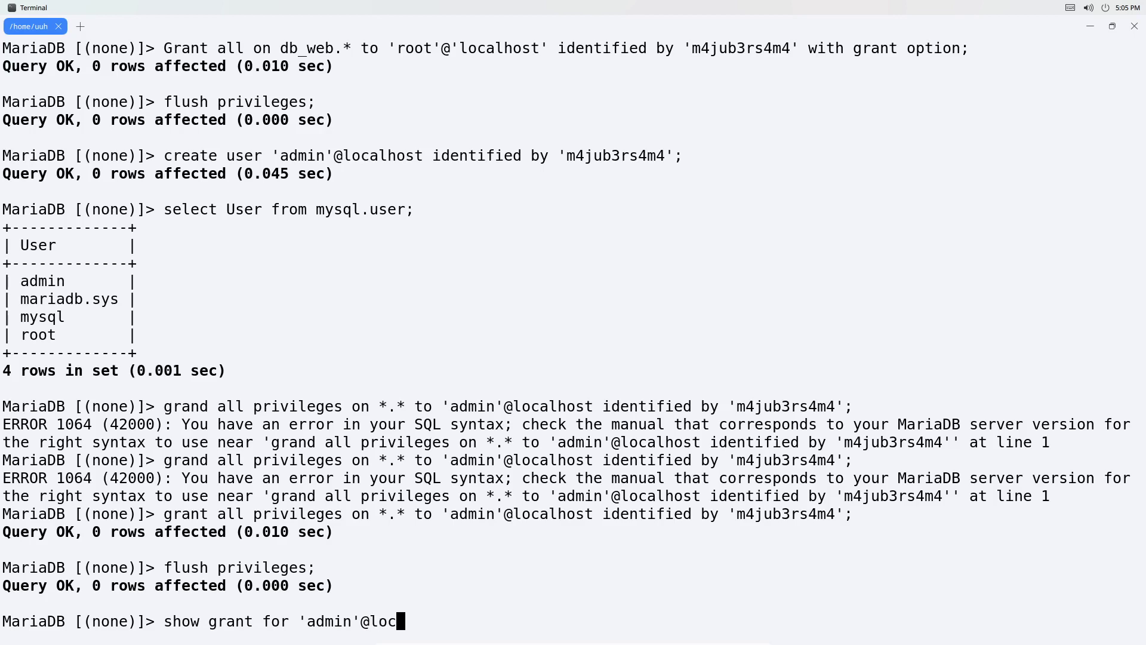
pyautogui.press('Return')
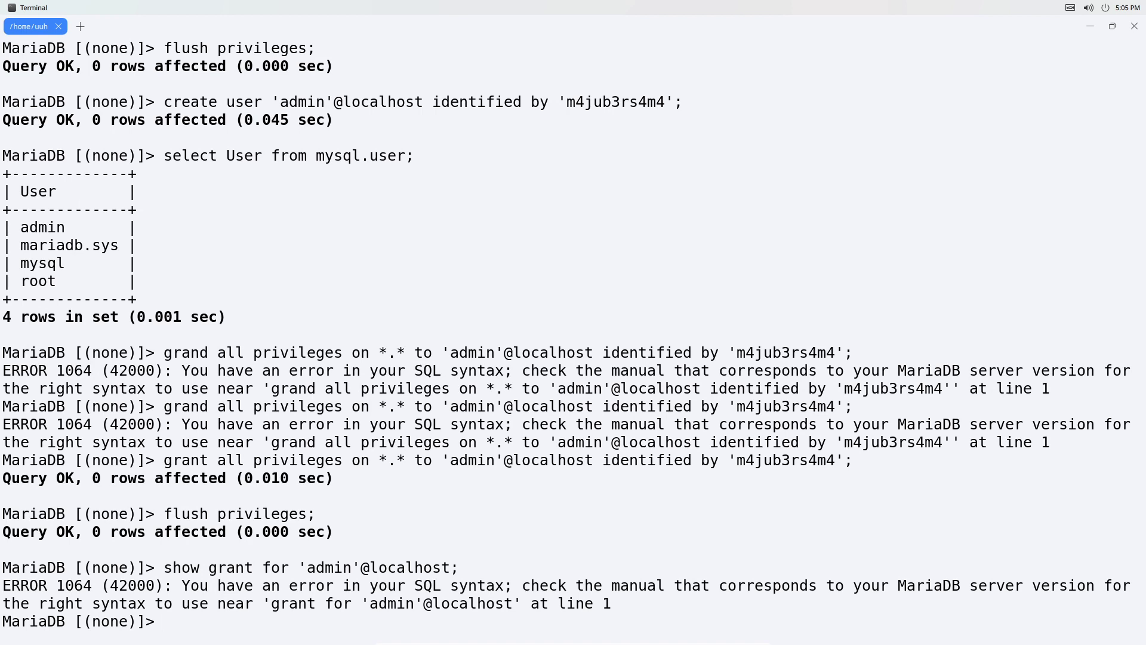
# Correct the query to 'show grants' and rerun it, confirming ALL PRIVILEGES on *.*.
pyautogui.press('Up')
pyautogui.press('Left')
pyautogui.press('Left')
pyautogui.press('Left')
pyautogui.press('Left')
pyautogui.press('Left')
pyautogui.press('Left')
pyautogui.press('Left')
pyautogui.press('Left')
pyautogui.press('Left')
pyautogui.press('Left')
pyautogui.press('Left')
pyautogui.press('Left')
pyautogui.press('Left')
pyautogui.press('Left')
pyautogui.press('Left')
pyautogui.press('Left')
pyautogui.press('Left')
pyautogui.press('Left')
pyautogui.press('Left')
pyautogui.press('Left')
pyautogui.press('Left')
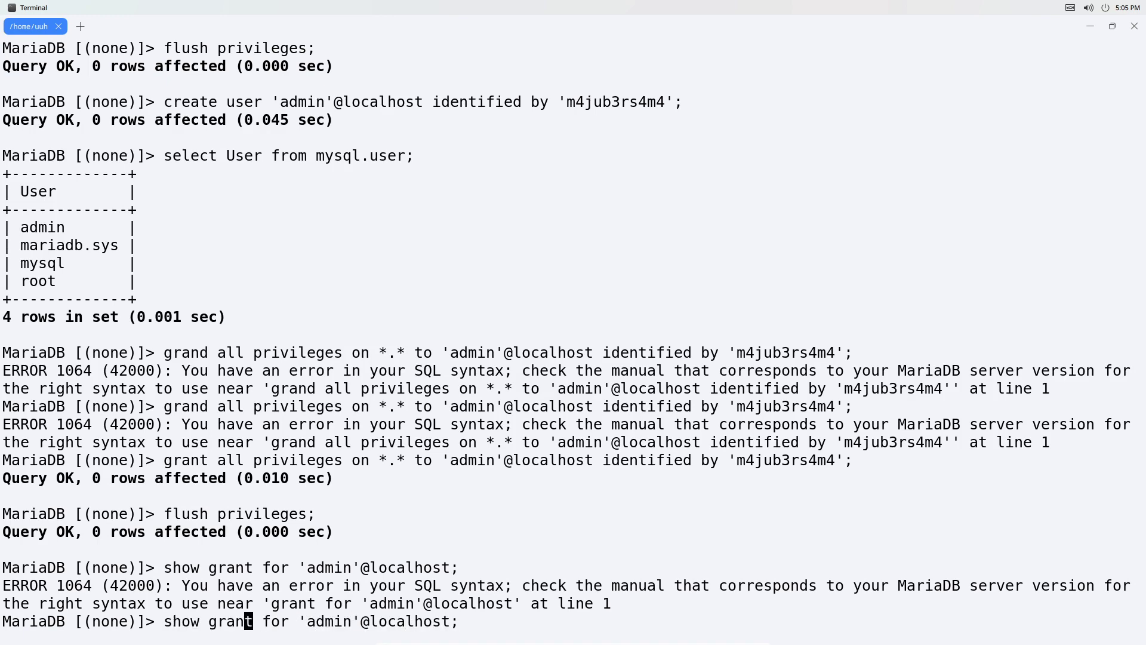
pyautogui.press('Right')
pyautogui.write('s')
pyautogui.press('Return')
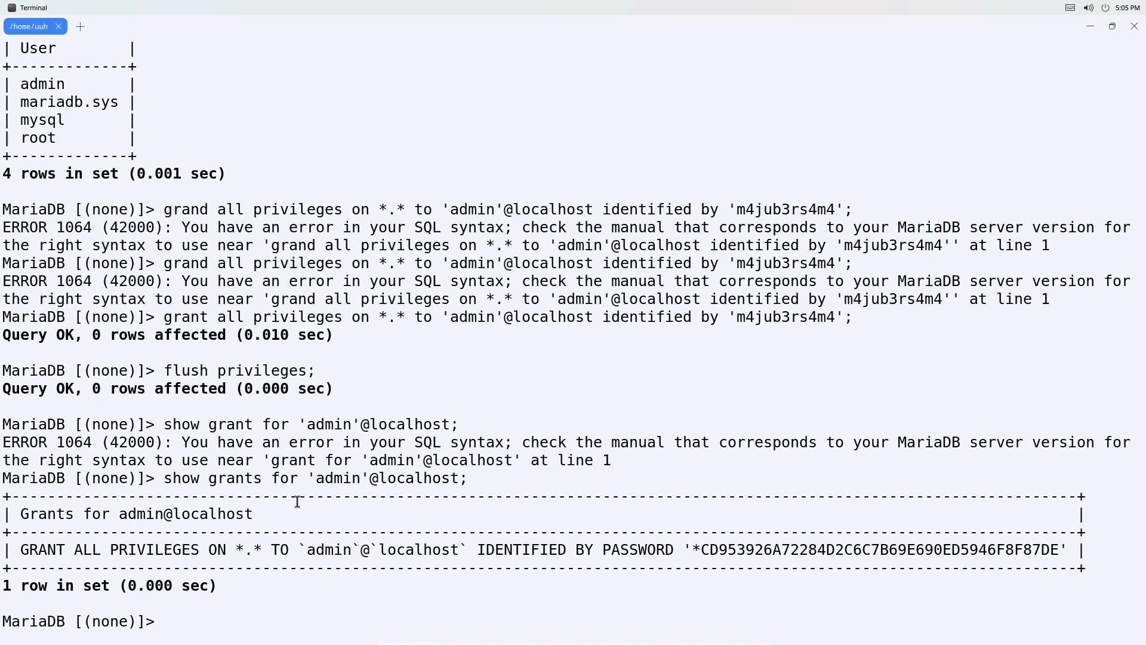
# In the browser, sign into Adminer with the saved root login, then log out.
pyautogui.moveTo(686, 639)
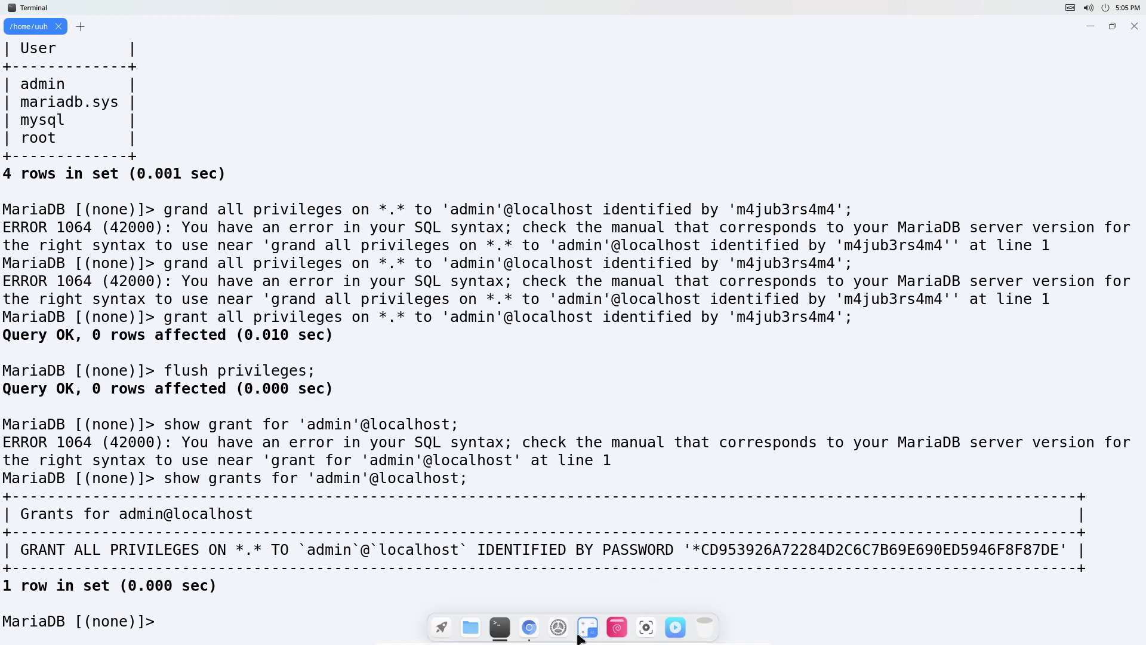
pyautogui.click(532, 632)
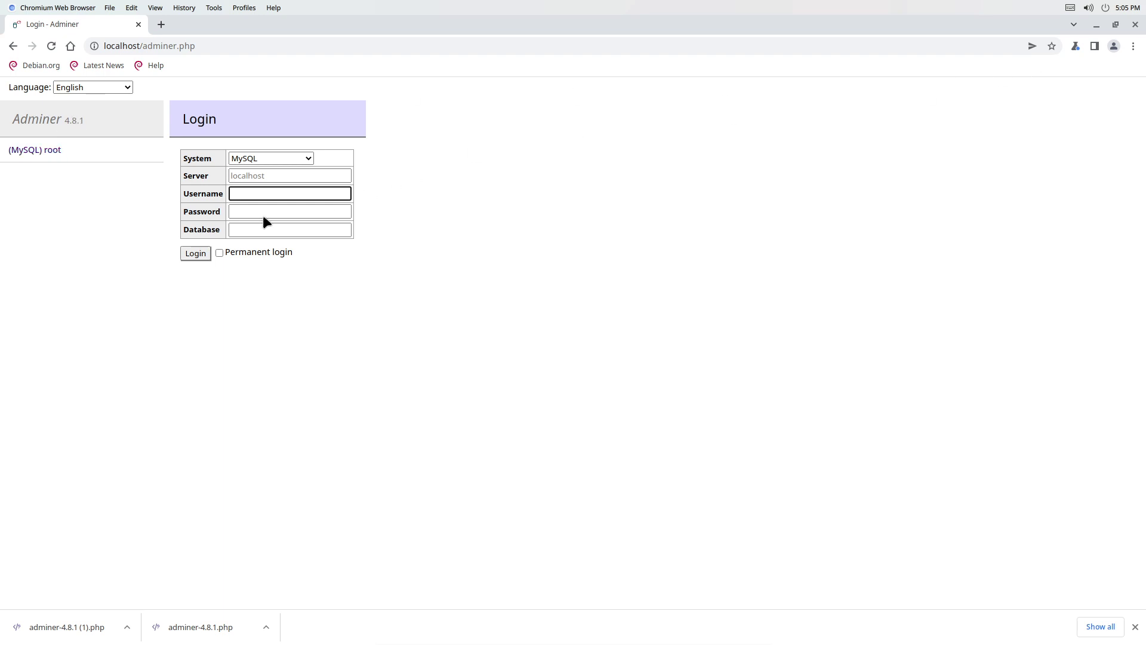
pyautogui.click(48, 153)
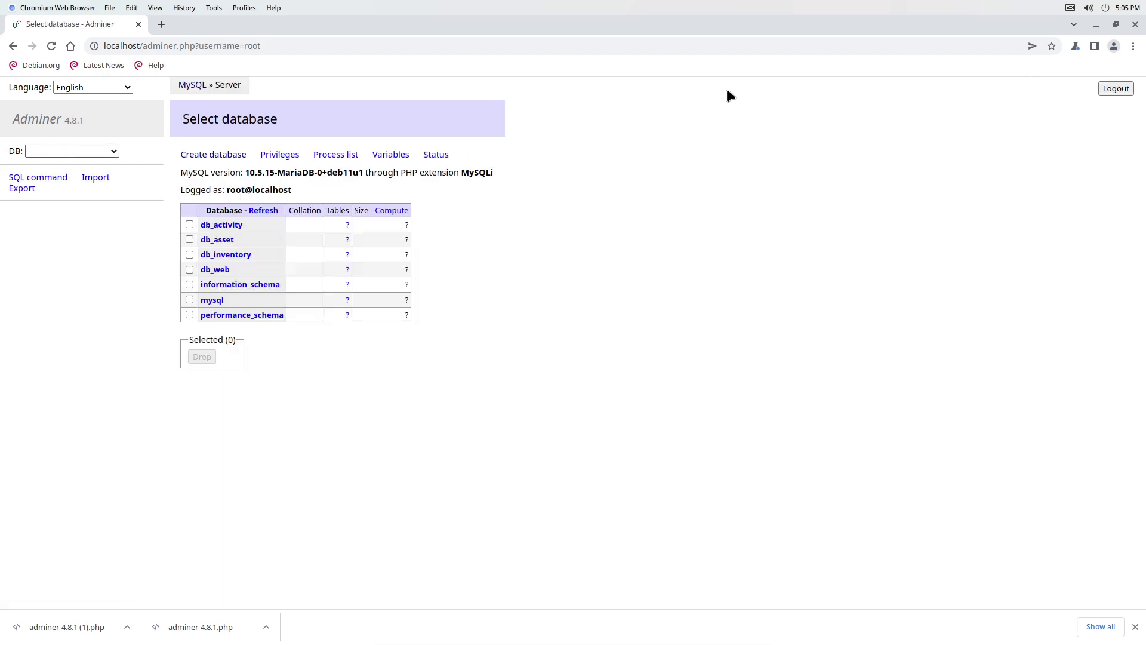
pyautogui.click(1115, 88)
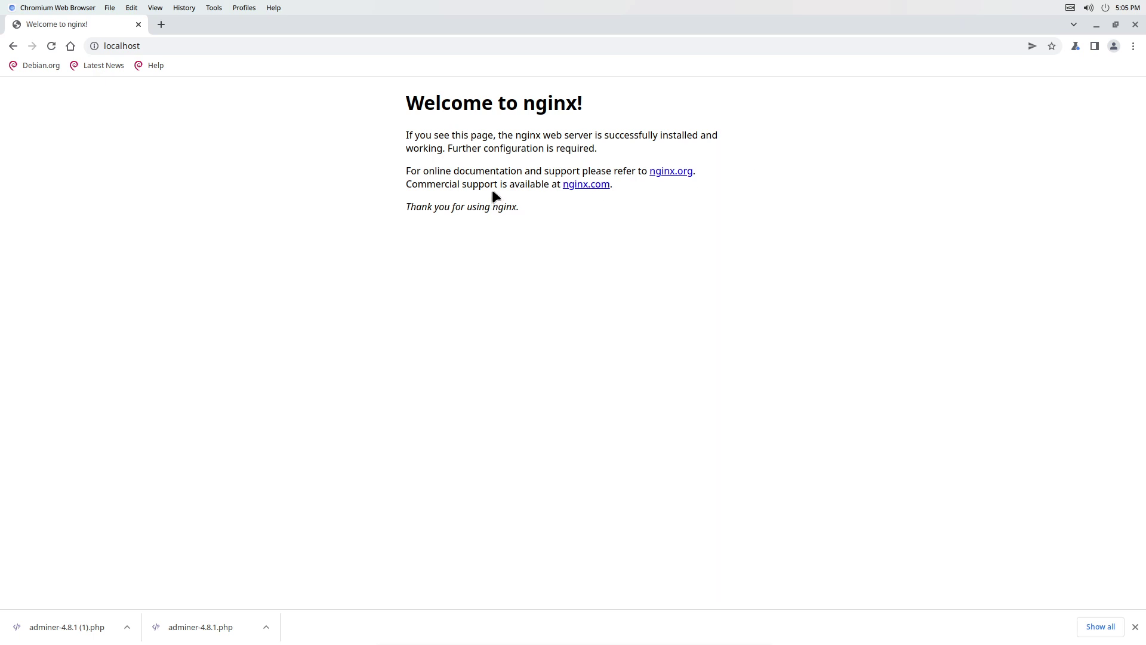
# Load localhost/adminer.php and log in as the admin user.
pyautogui.click(194, 48)
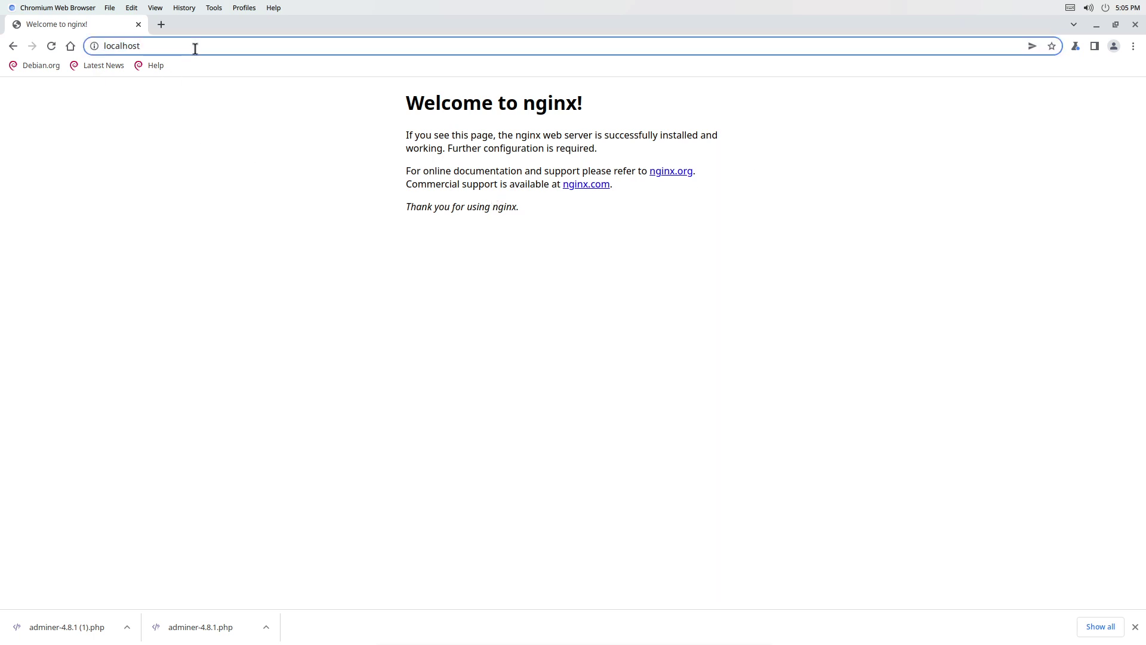
pyautogui.write('/adminer.php')
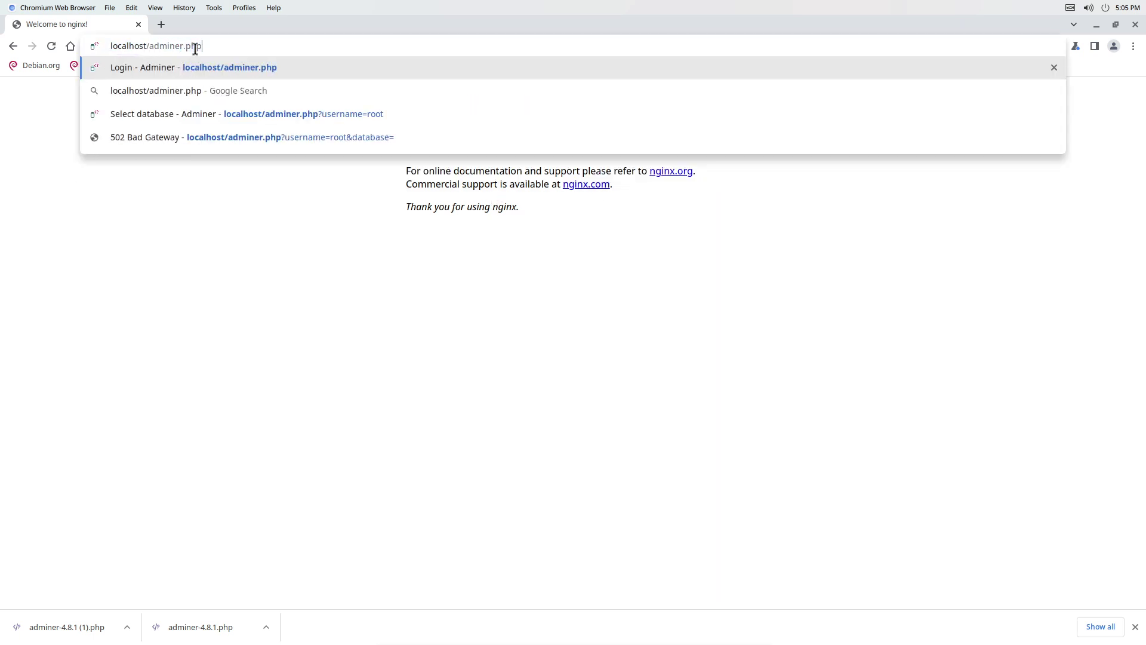
pyautogui.press('Return')
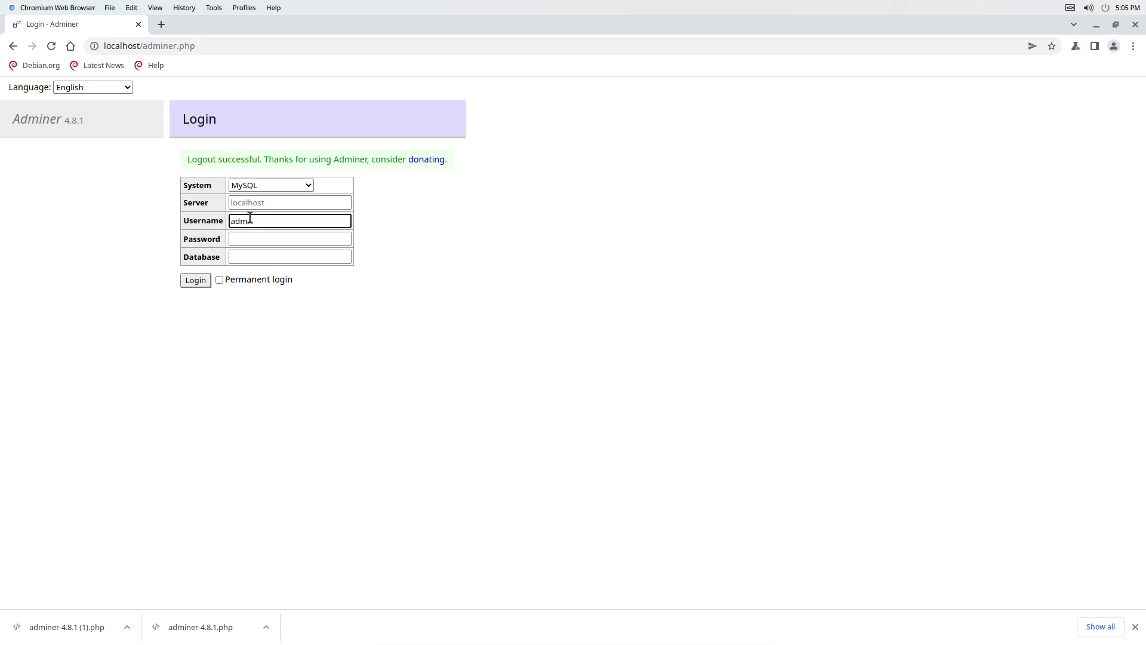
pyautogui.click(259, 244)
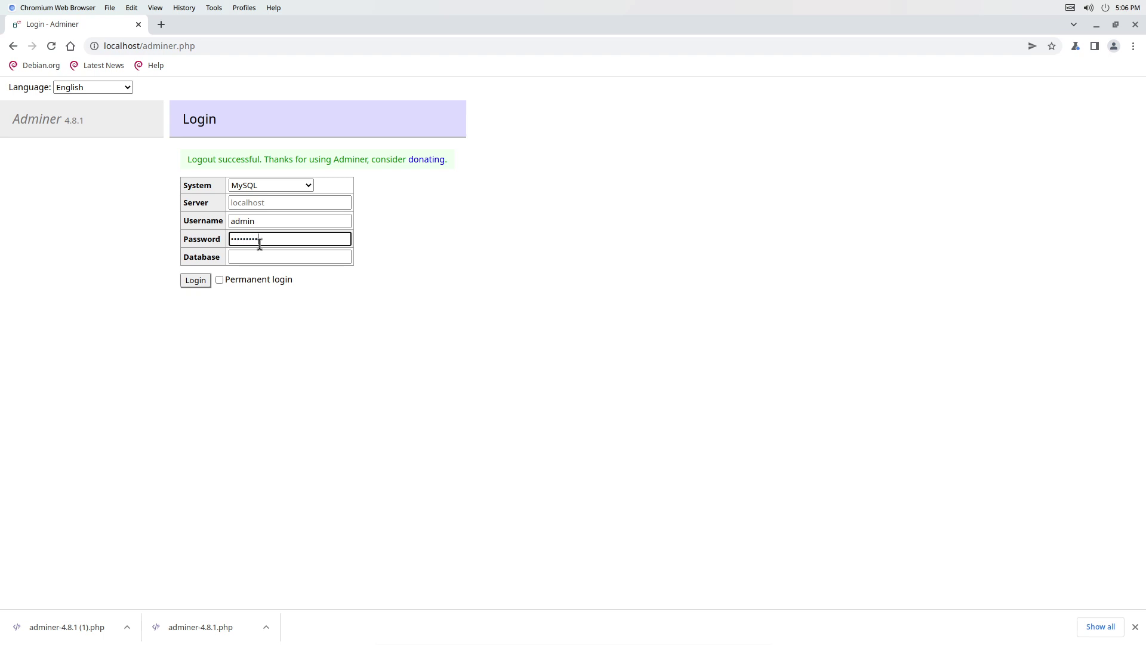
pyautogui.press('Return')
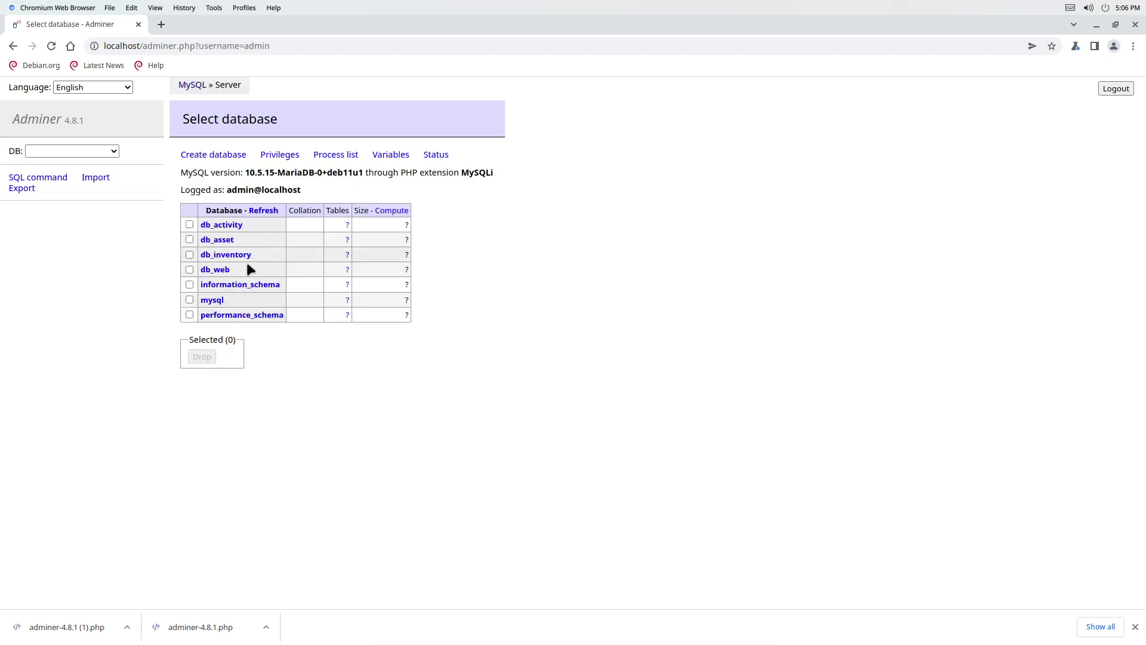
# Open the db_web and mysql databases, return to the list, then switch to Terminal.
pyautogui.click(226, 272)
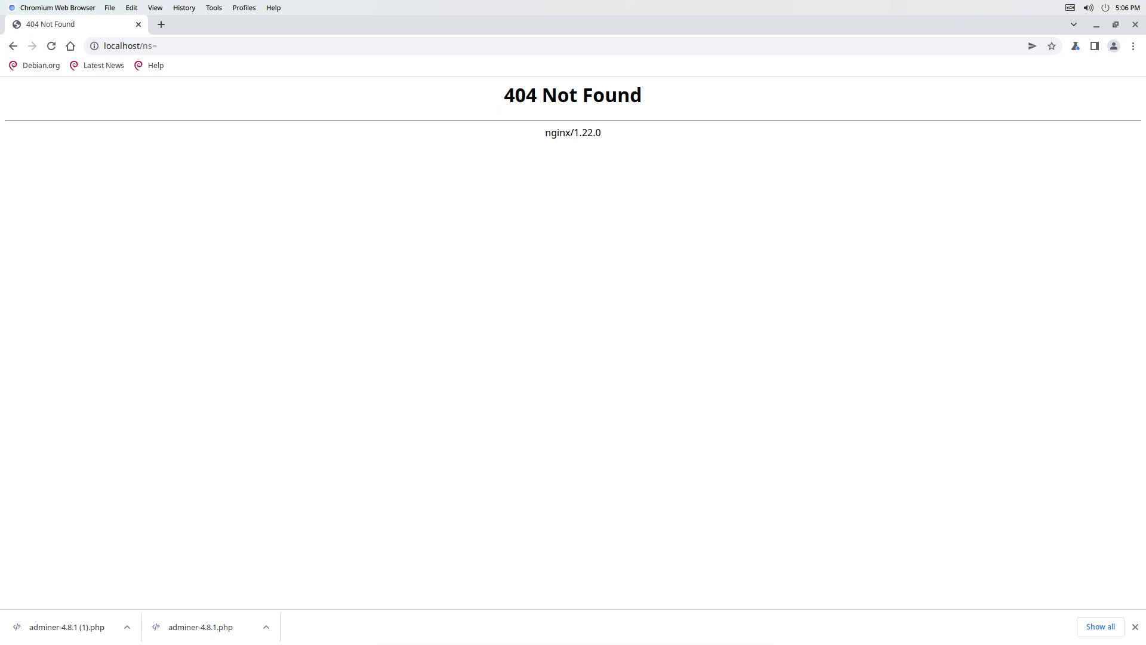
pyautogui.click(10, 46)
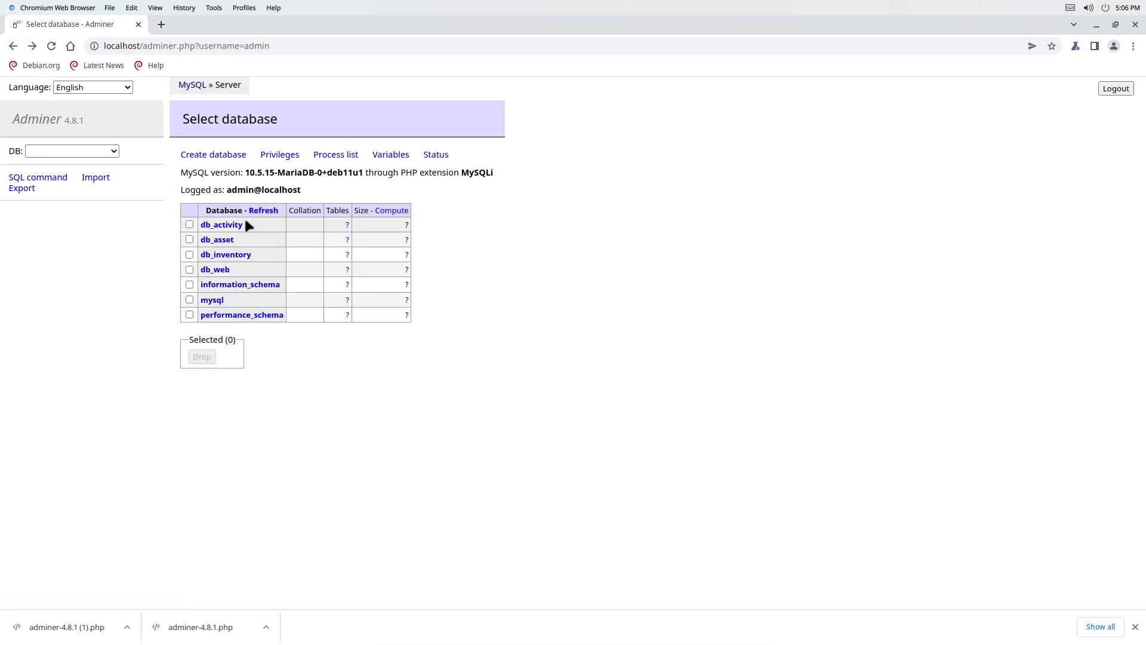
pyautogui.click(203, 301)
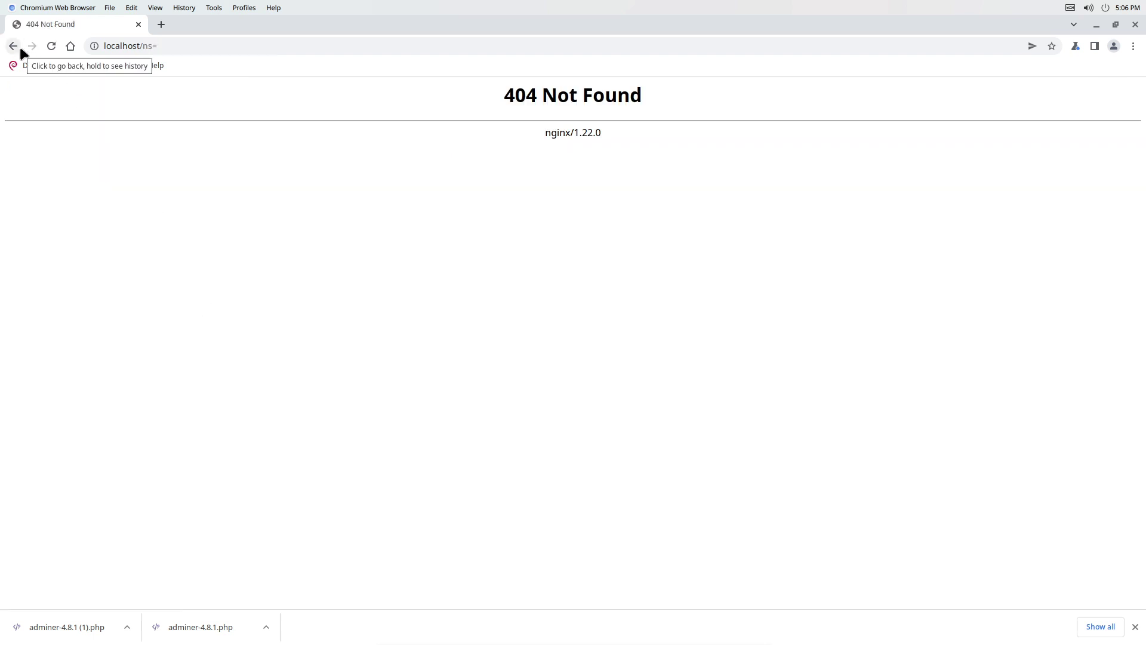
pyautogui.click(152, 47)
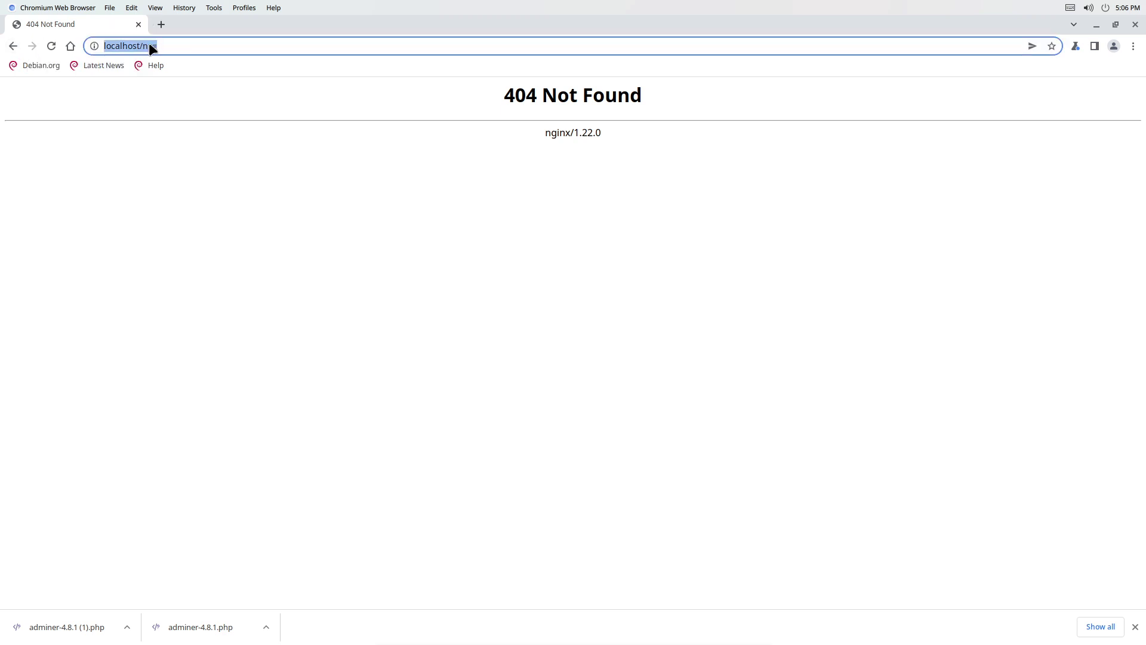
pyautogui.click(14, 47)
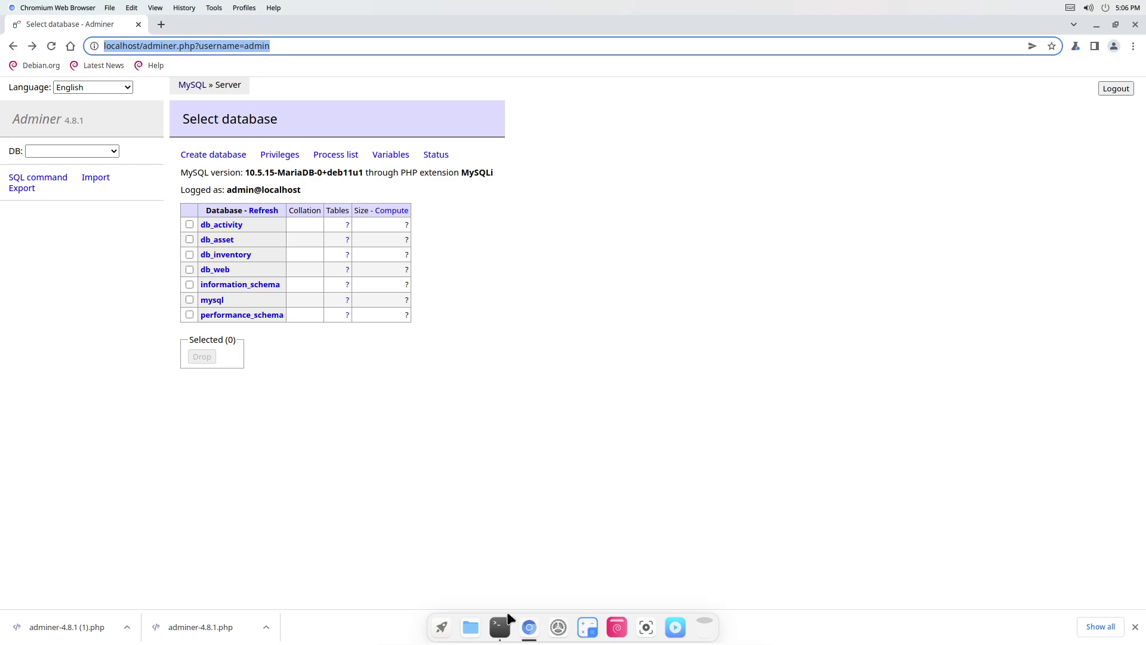
pyautogui.click(506, 629)
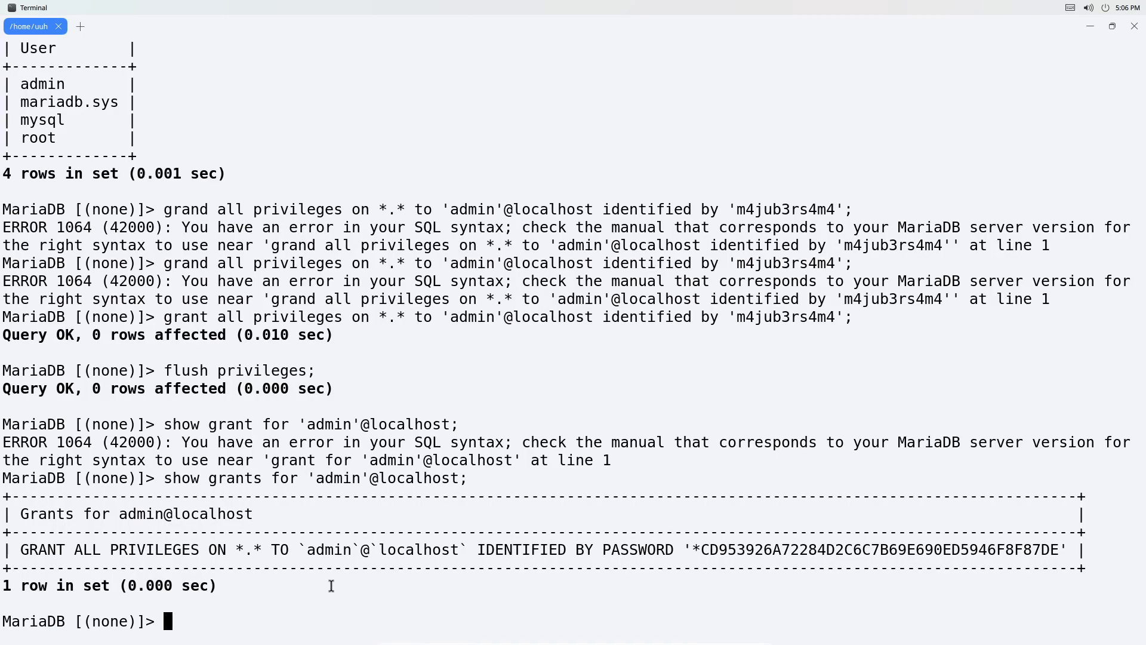
# Exit the MariaDB monitor and rerun the cp of adminer-4.8.1.php into /var/www/html.
pyautogui.write('exit')
pyautogui.press('Return')
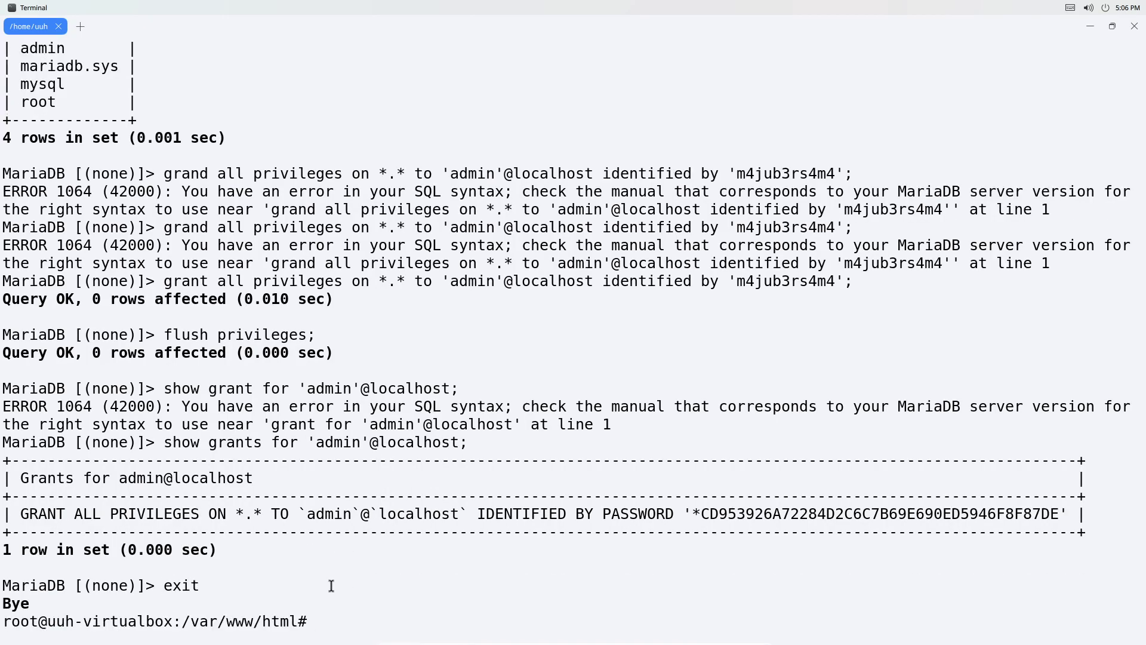
pyautogui.press('Up')
pyautogui.press('Up')
pyautogui.press('Up')
pyautogui.press('Up')
pyautogui.press('Up')
pyautogui.press('Up')
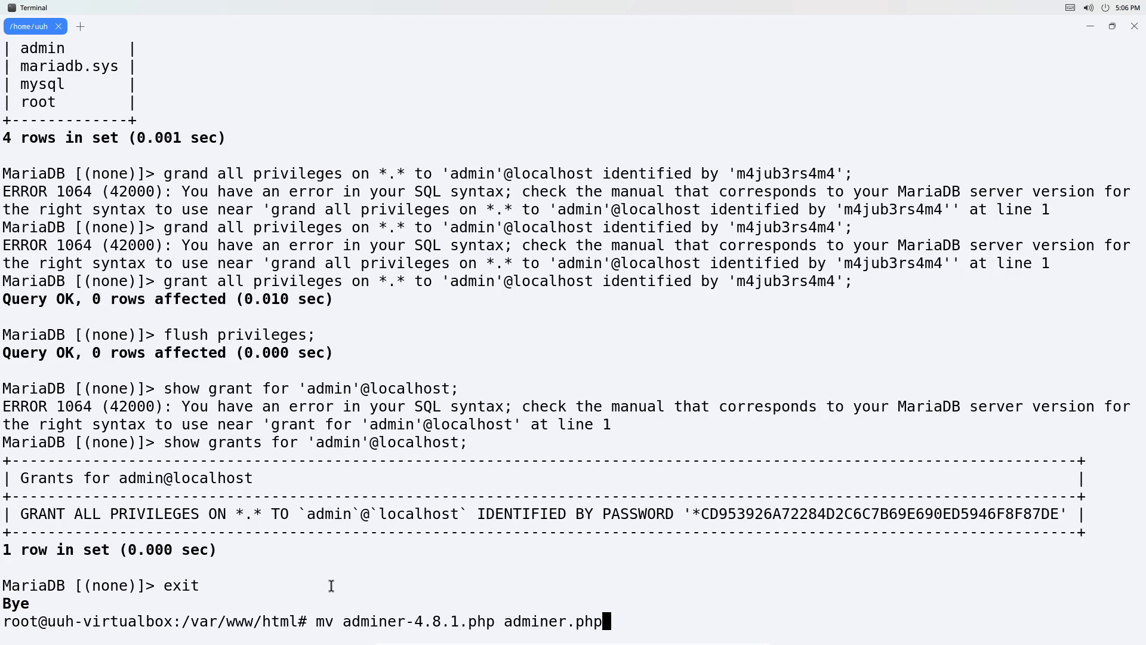
pyautogui.press('Up')
pyautogui.press('Up')
pyautogui.press('Up')
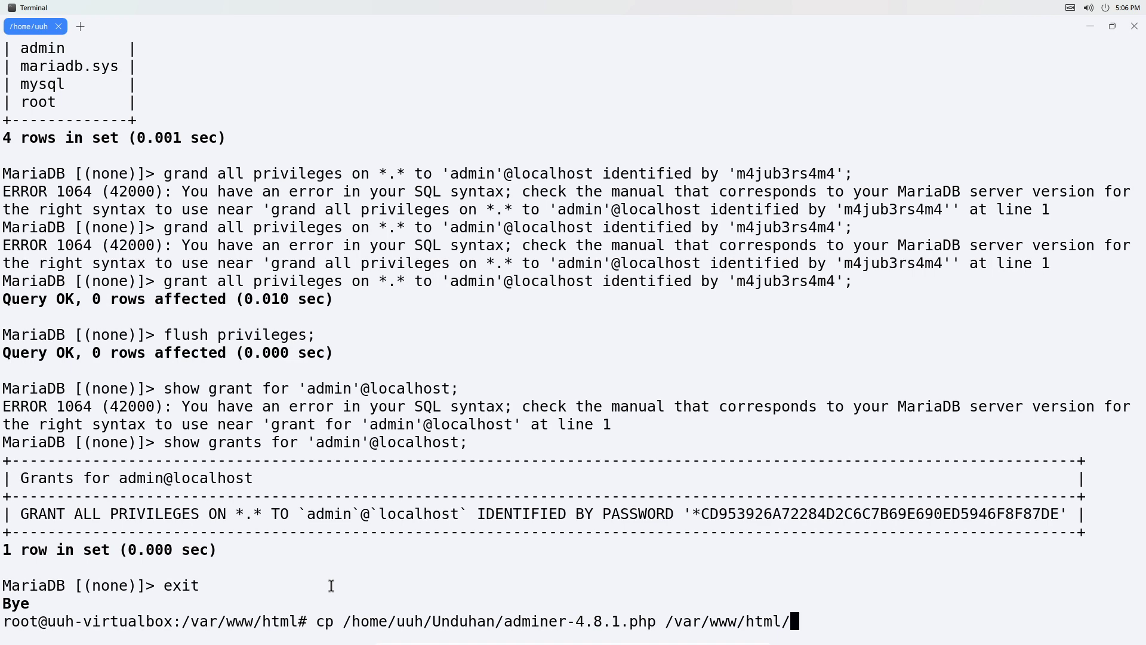
pyautogui.press('Return')
# Copy the adminer-4.8.1.php file name to the clipboard and minimize the terminal.
pyautogui.moveTo(504, 605); pyautogui.dragTo(649, 605)
pyautogui.rightClick(650, 607)
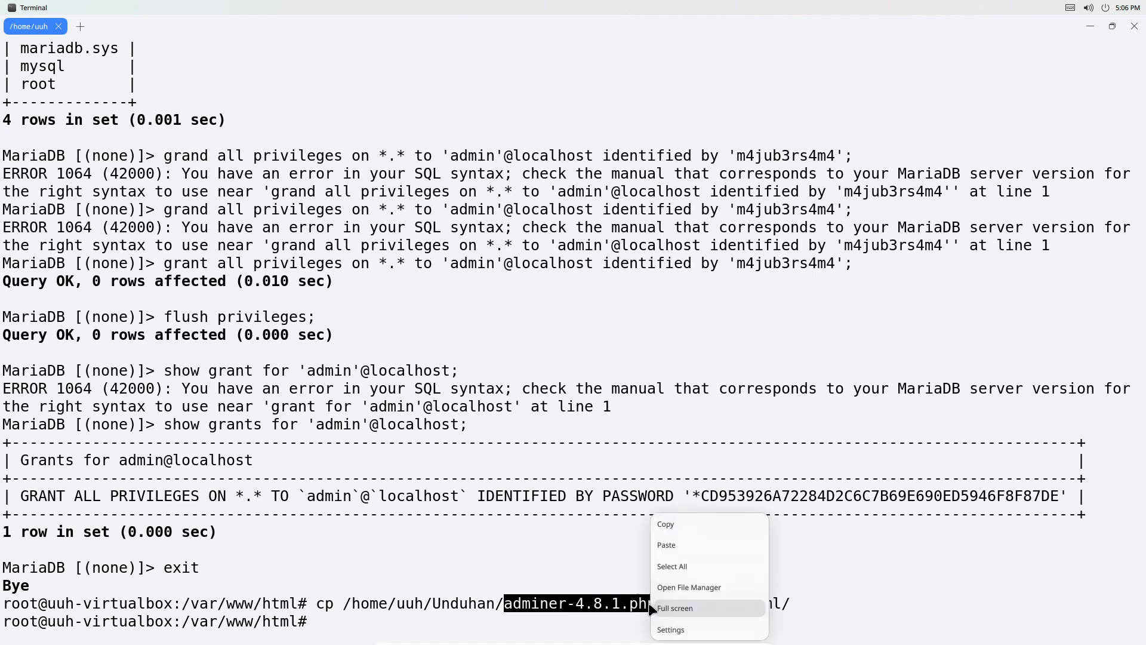
pyautogui.click(663, 524)
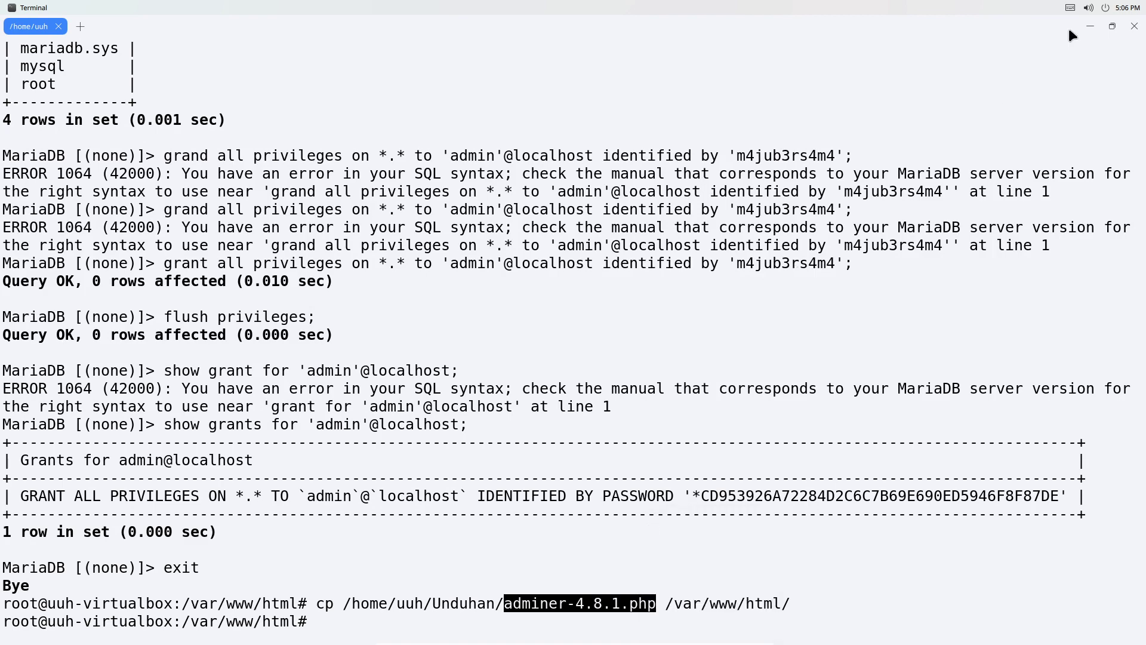
pyautogui.click(1089, 26)
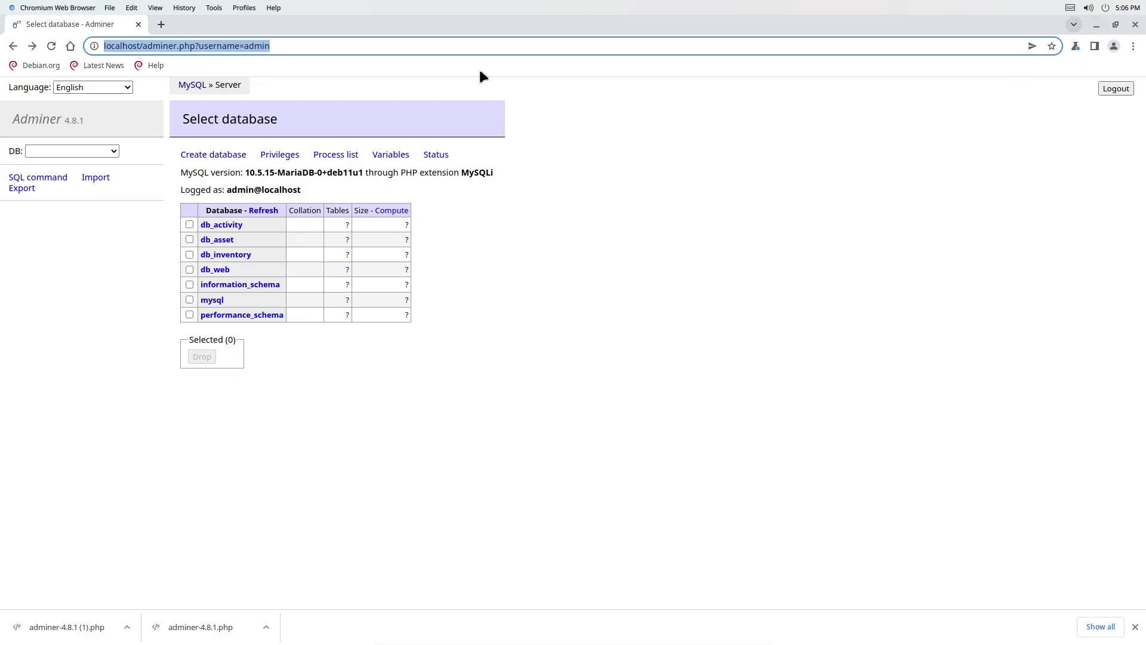
# Change the browser address to localhost/adminer-4.8.1.php and load it.
pyautogui.click(228, 46)
pyautogui.moveTo(148, 46); pyautogui.dragTo(392, 86)
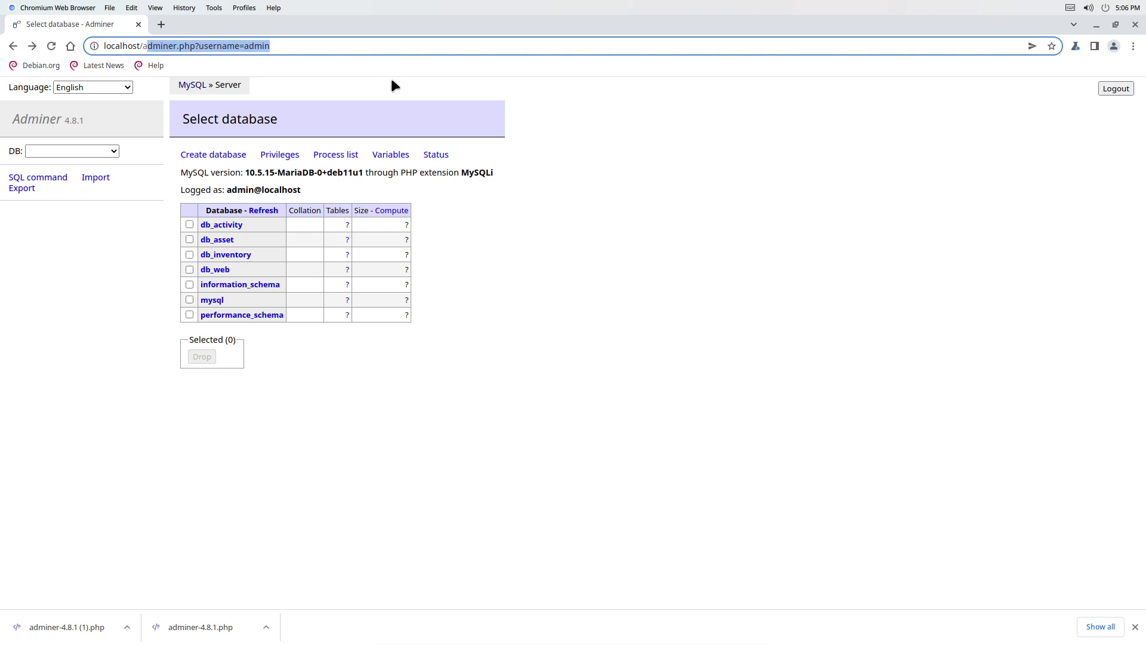
pyautogui.press('BackSpace')
pyautogui.press('BackSpace')
pyautogui.hotkey('ctrl', 'v')
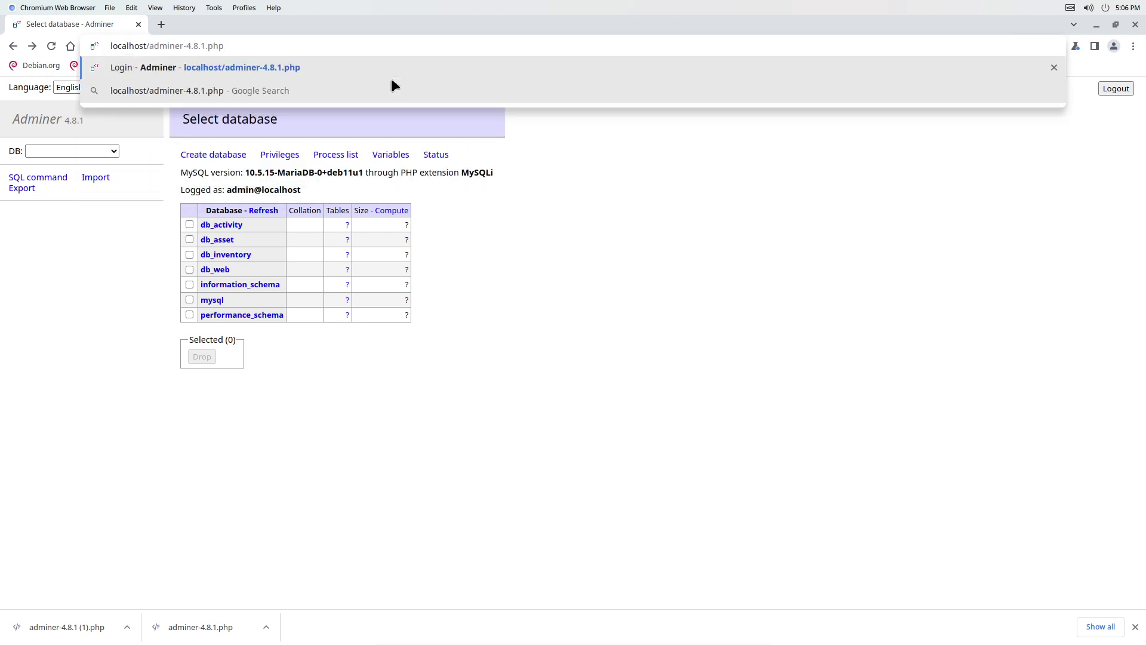
pyautogui.press('Return')
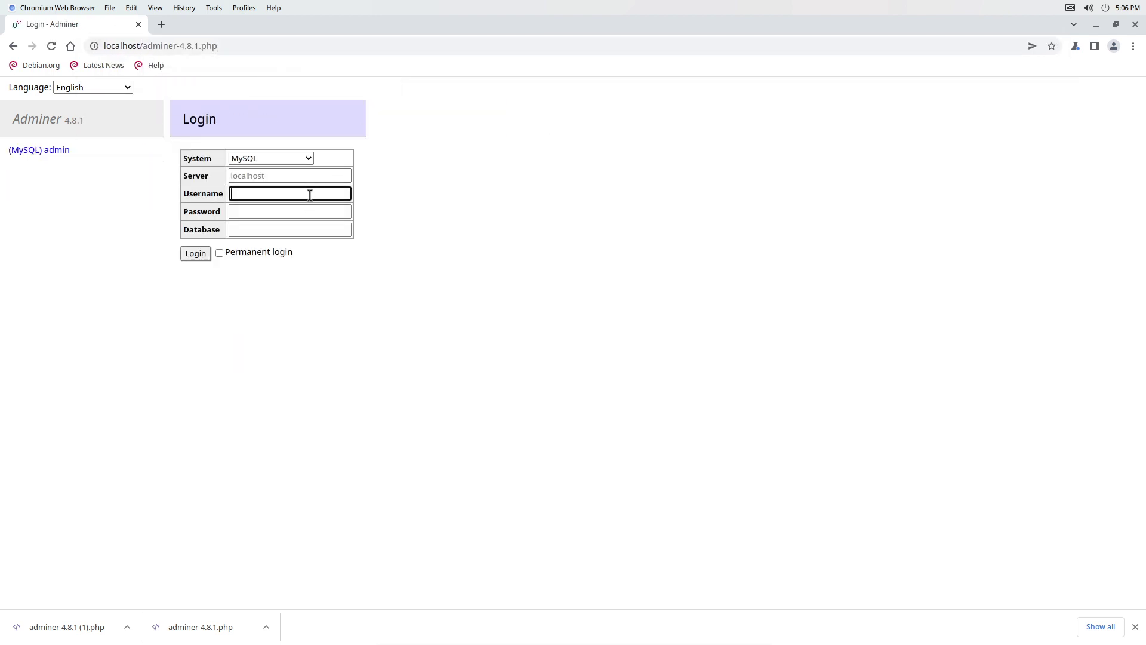
# Log in as admin with its password, open db_activity, then return to the database list.
pyautogui.write('admin')
pyautogui.click(310, 217)
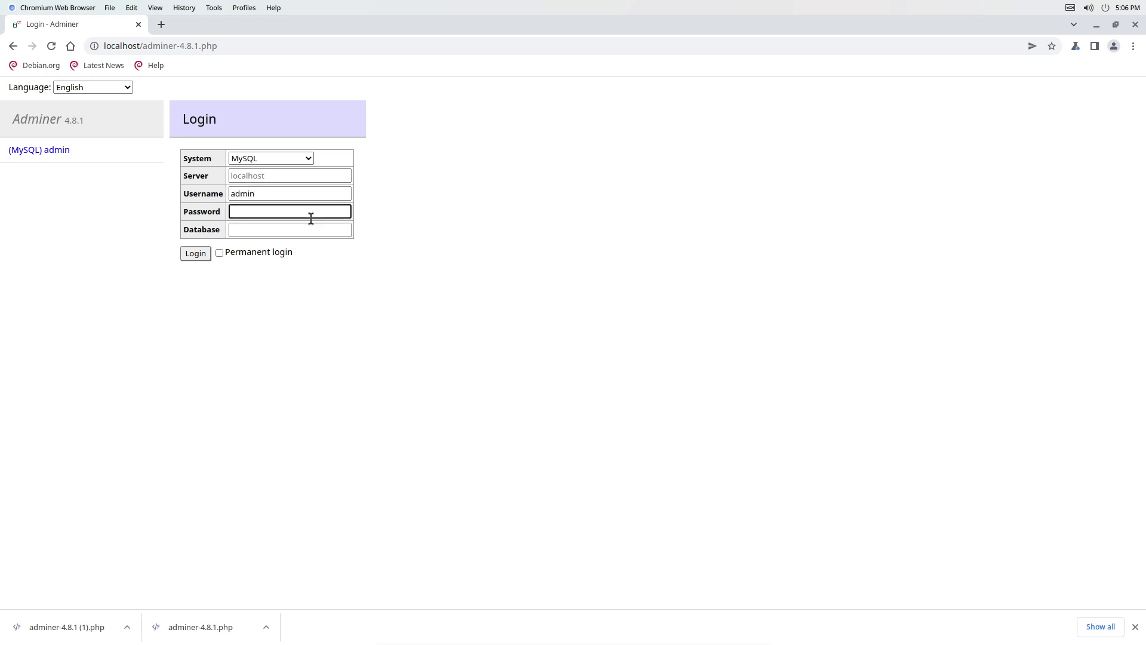
pyautogui.write('•••••••')
pyautogui.press('Return')
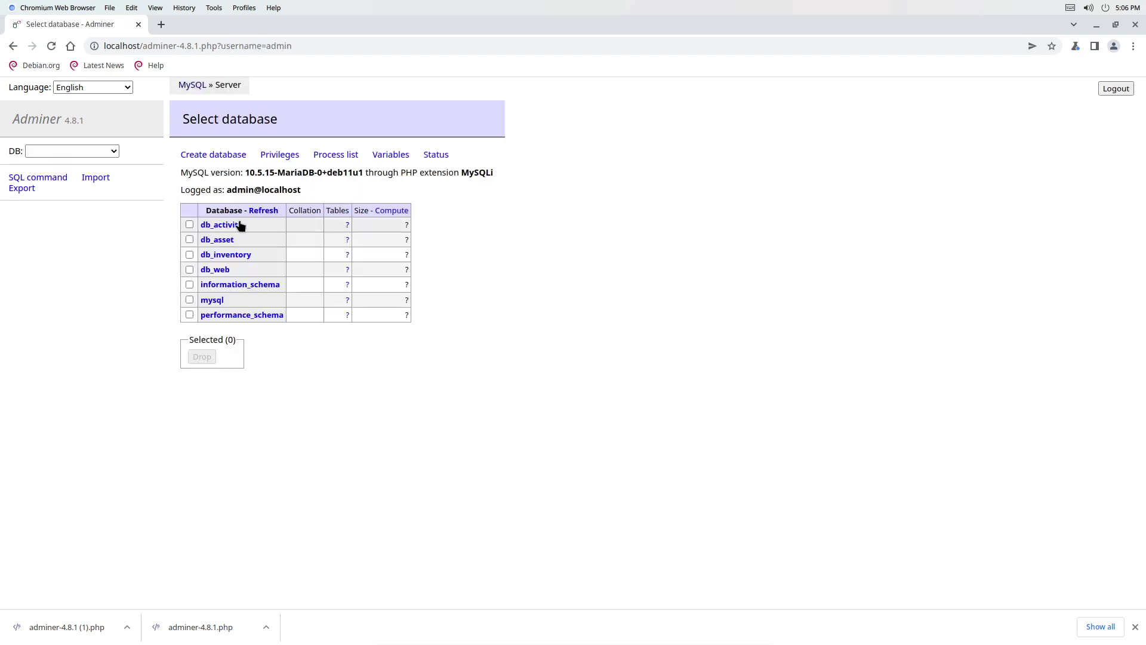
pyautogui.click(238, 225)
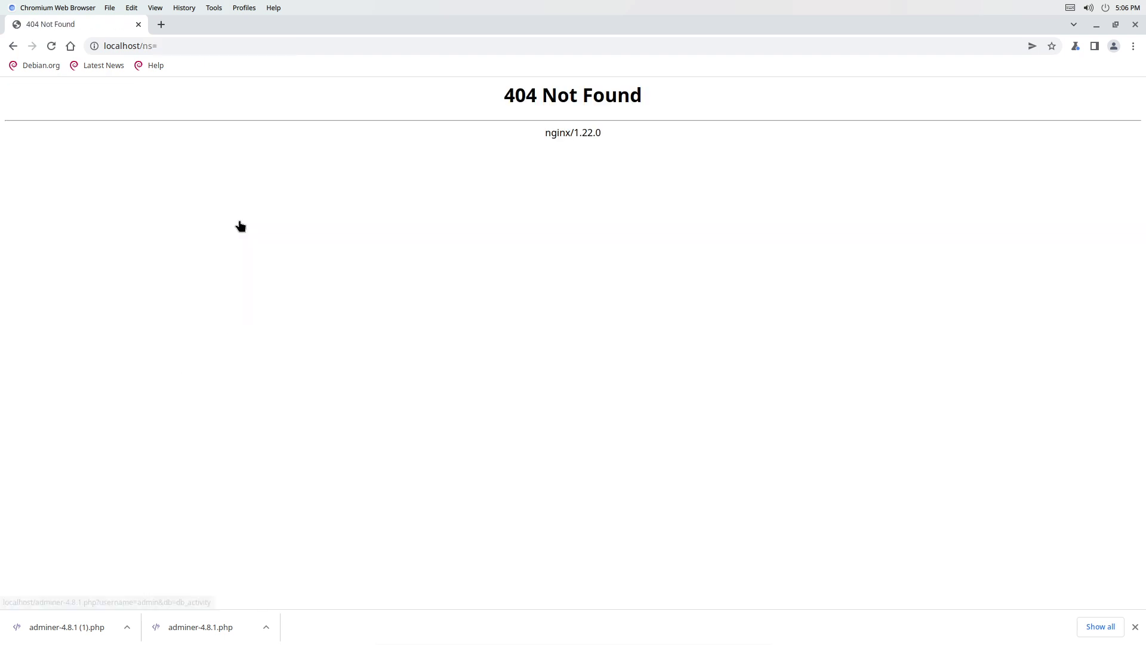
pyautogui.click(13, 47)
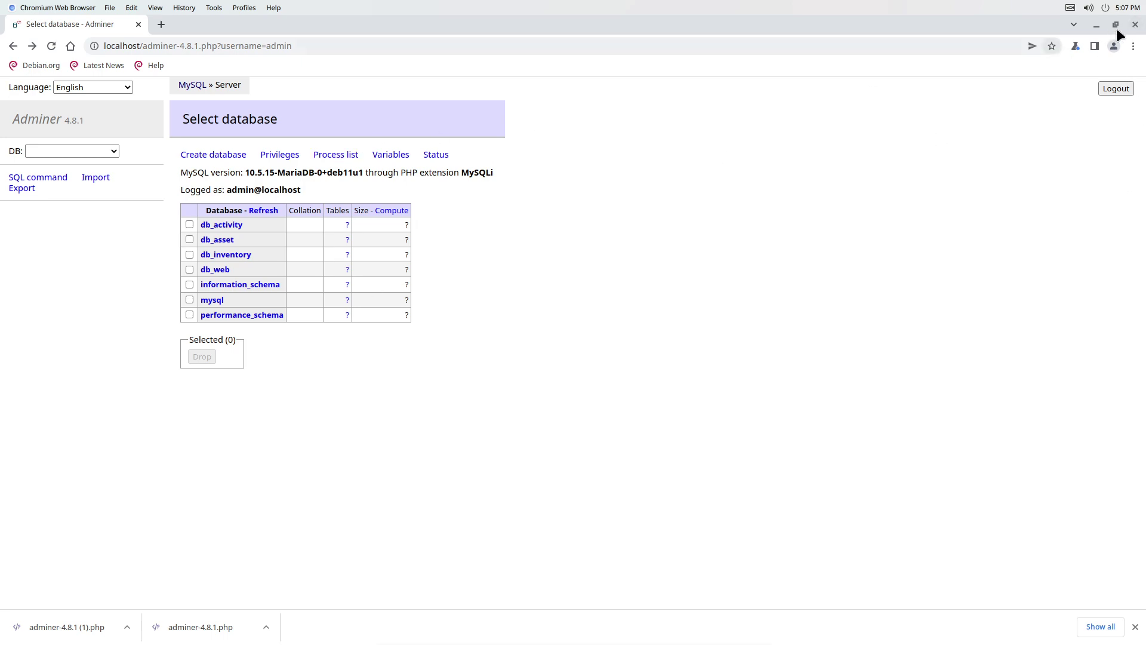
# Close Chromium, shut down the CutefishOS virtual machine, and close VirtualBox Manager.
pyautogui.click(1135, 24)
pyautogui.click(1108, 6)
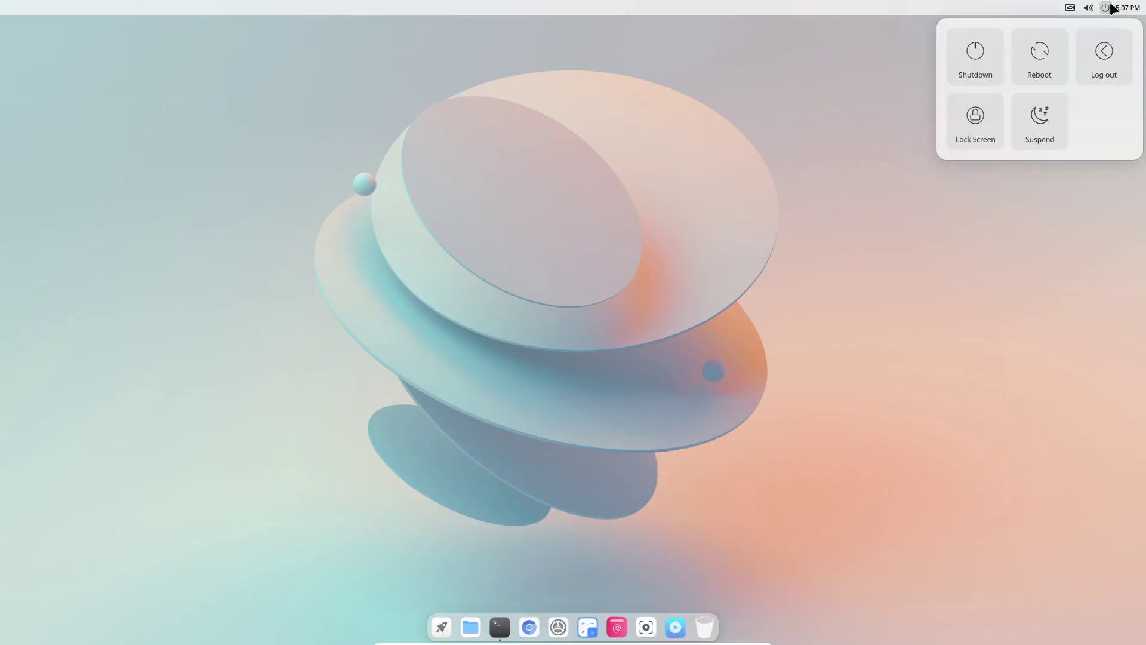
pyautogui.click(980, 49)
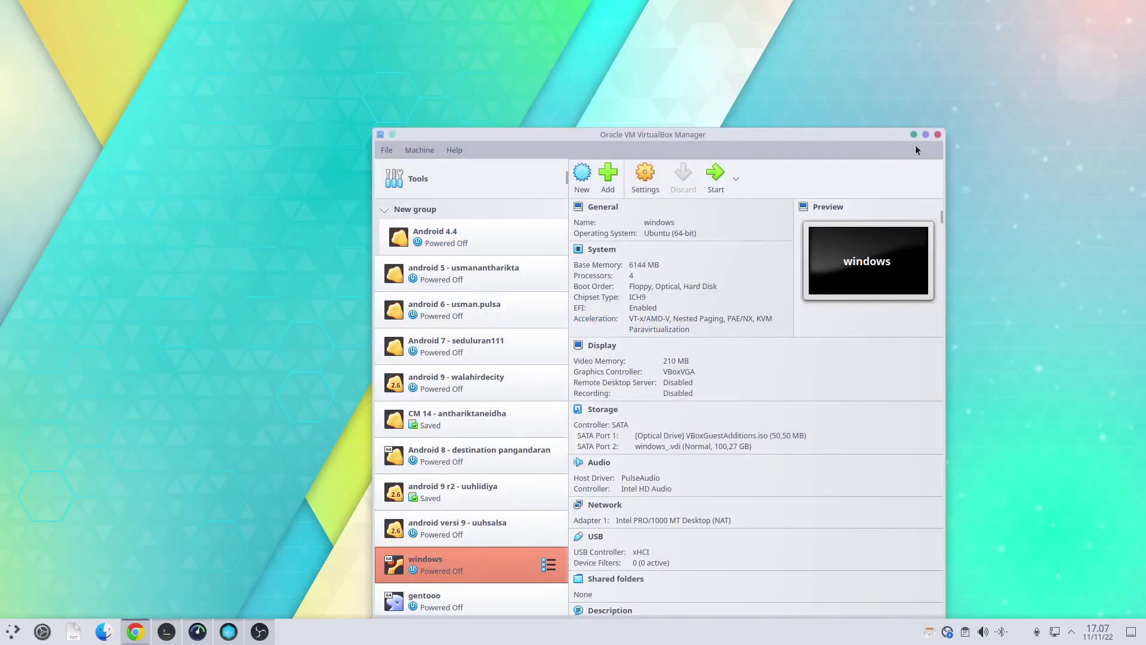
pyautogui.click(939, 137)
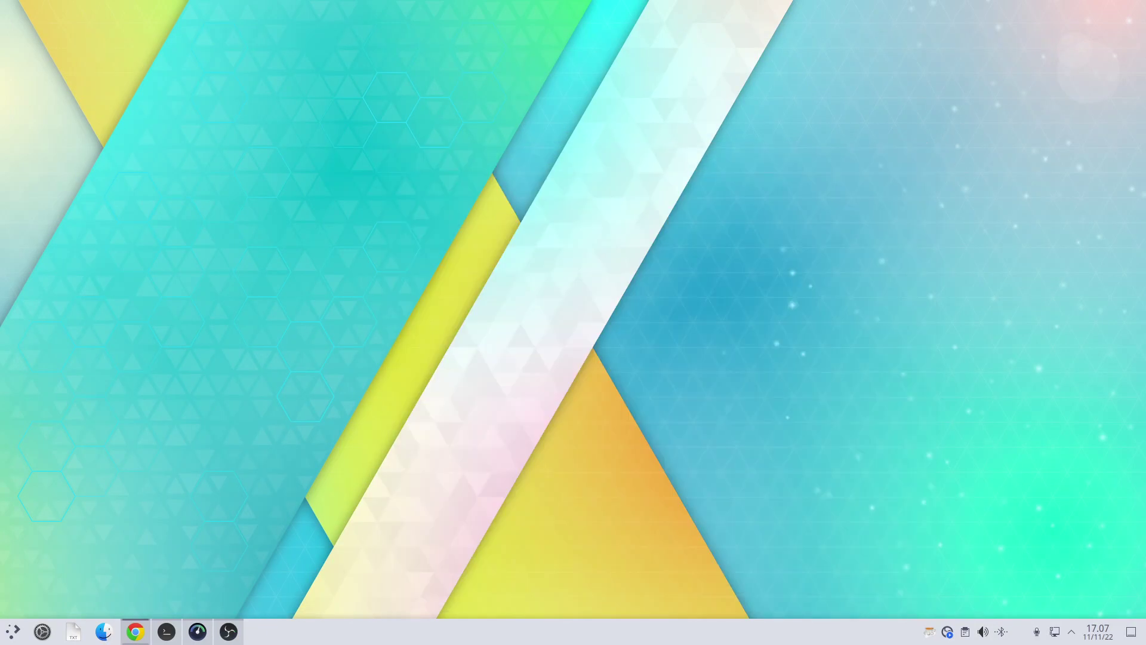